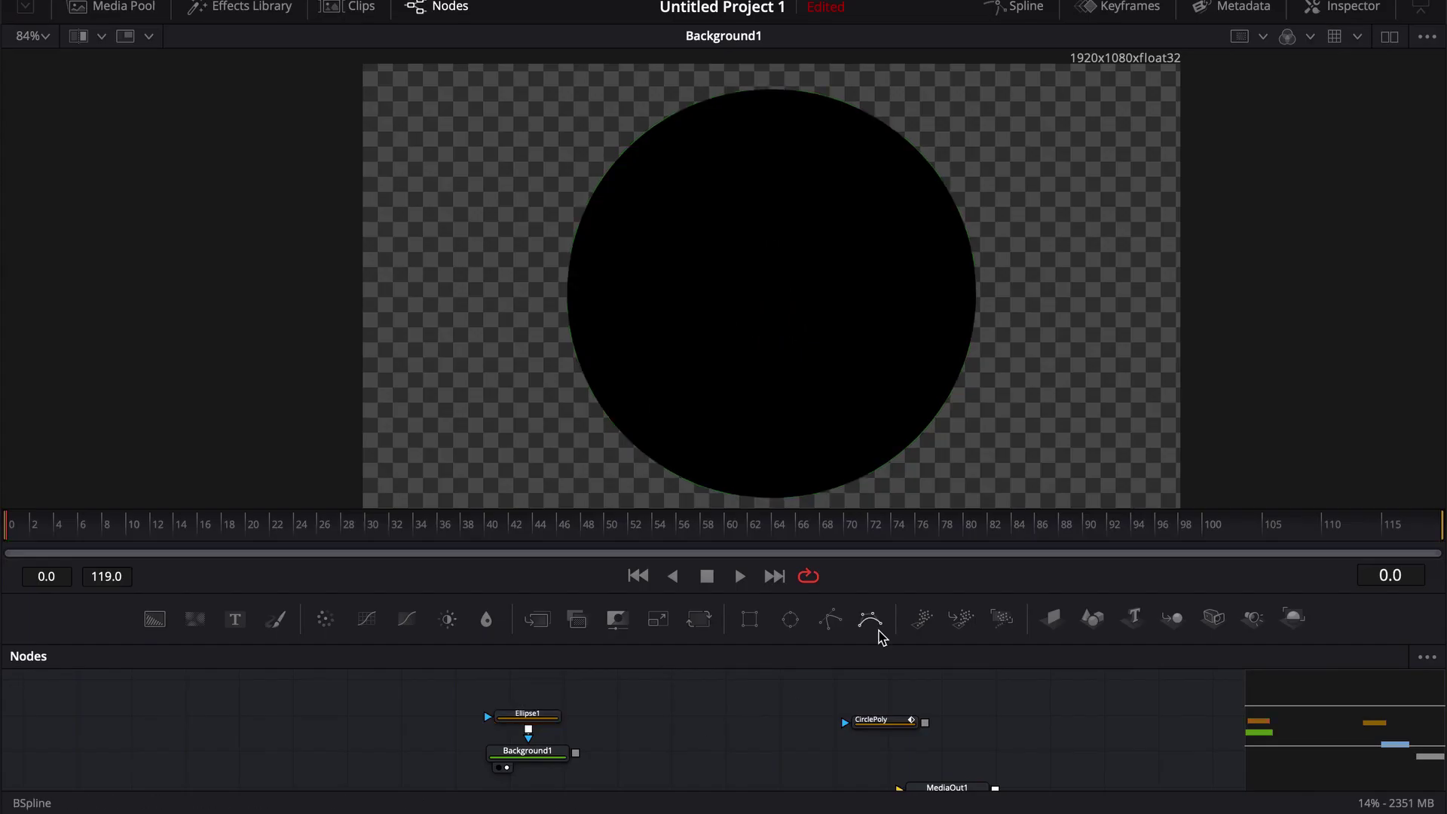
Step: Add a Polygon tool and place four points at the circle's right, top, left and bottom
{"action": "left_click", "coordinate": [830, 618]}
{"action": "left_click", "coordinate": [978, 294]}
{"action": "left_click", "coordinate": [767, 89]}
{"action": "left_click", "coordinate": [567, 293]}
{"action": "left_click", "coordinate": [770, 497]}
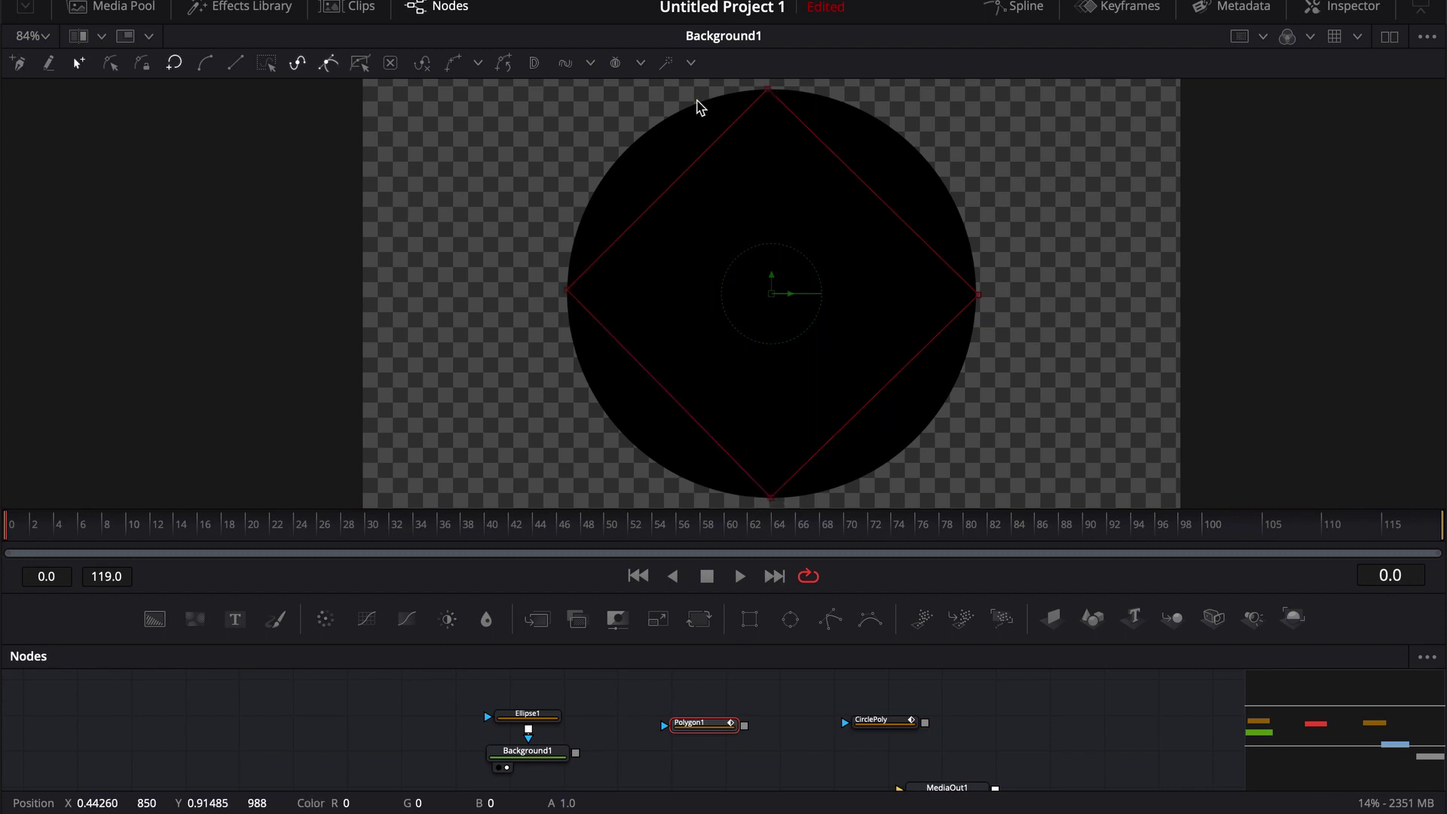
Step: Smooth all four points with Shift+S and adjust the Bezier handles to match the circle
{"action": "left_click_drag", "start_coordinate": [506, 92], "coordinate": [1045, 492]}
{"action": "key", "text": "shift+s"}
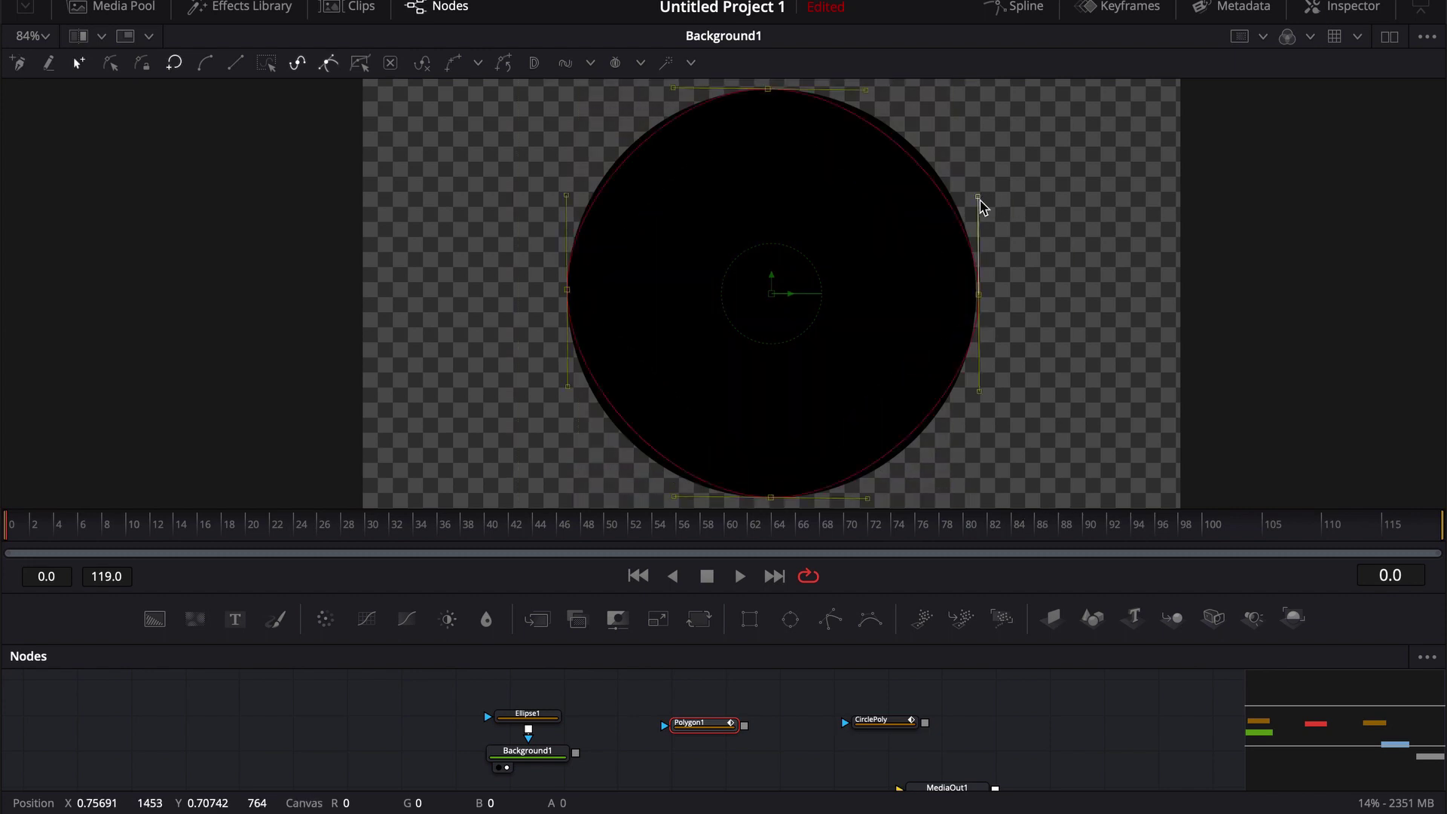
{"action": "mouse_move", "coordinate": [865, 90]}
{"action": "left_mouse_down"}
{"action": "mouse_move", "coordinate": [979, 188]}
{"action": "mouse_move", "coordinate": [886, 90]}
{"action": "left_mouse_up"}
{"action": "left_click_drag", "start_coordinate": [673, 88], "coordinate": [655, 88]}
{"action": "left_click_drag", "start_coordinate": [566, 194], "coordinate": [566, 191]}
{"action": "left_click_drag", "start_coordinate": [567, 386], "coordinate": [569, 401]}
{"action": "left_click_drag", "start_coordinate": [673, 497], "coordinate": [658, 495]}
{"action": "left_click_drag", "start_coordinate": [568, 401], "coordinate": [568, 407]}
{"action": "left_click_drag", "start_coordinate": [867, 499], "coordinate": [877, 500]}
{"action": "left_click_drag", "start_coordinate": [980, 391], "coordinate": [980, 400]}
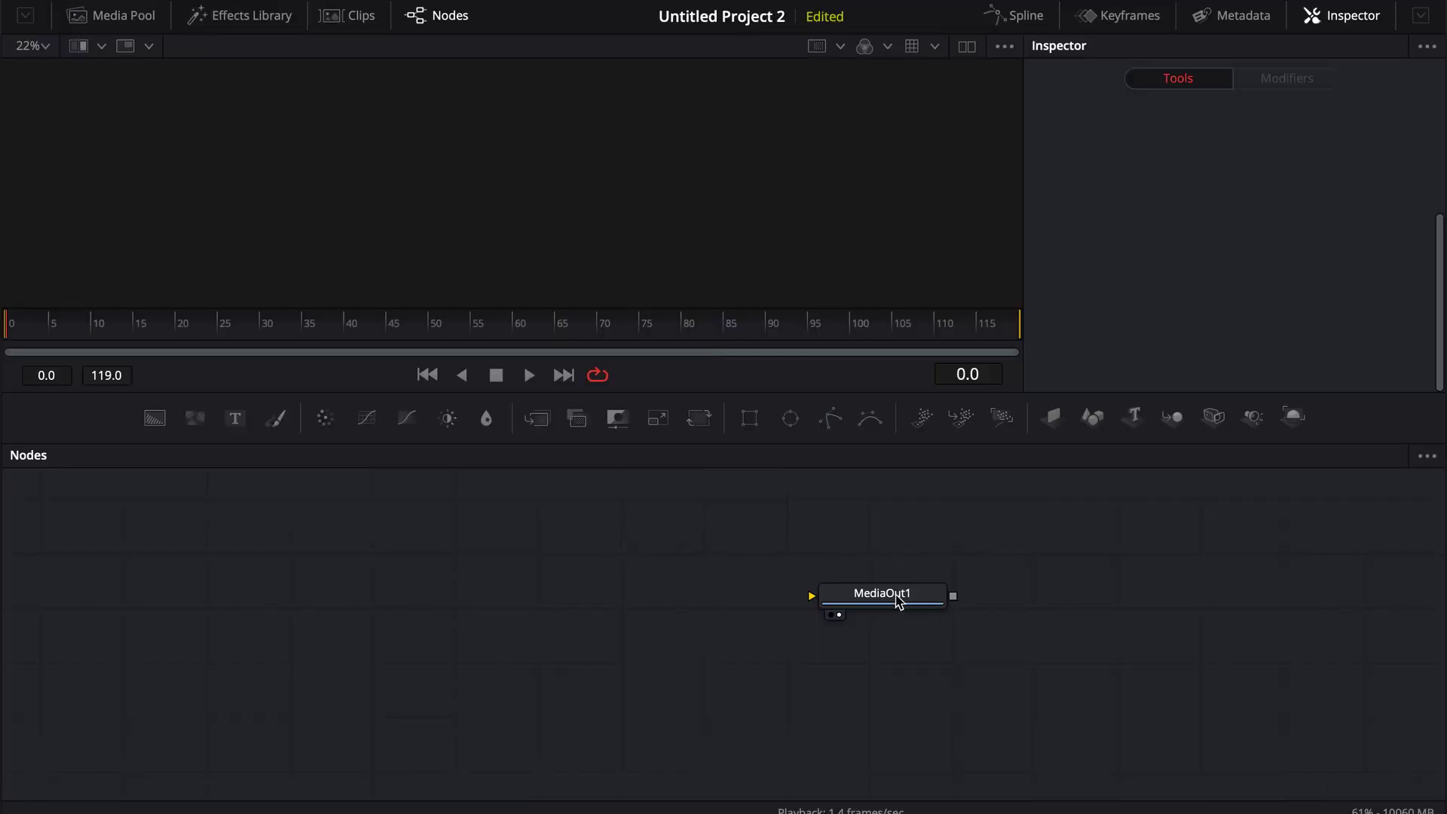
Step: Reposition the MediaOut1 node in the Node Editor and clear the selection
{"action": "left_click_drag", "start_coordinate": [897, 601], "coordinate": [946, 580]}
{"action": "left_click", "coordinate": [768, 561]}
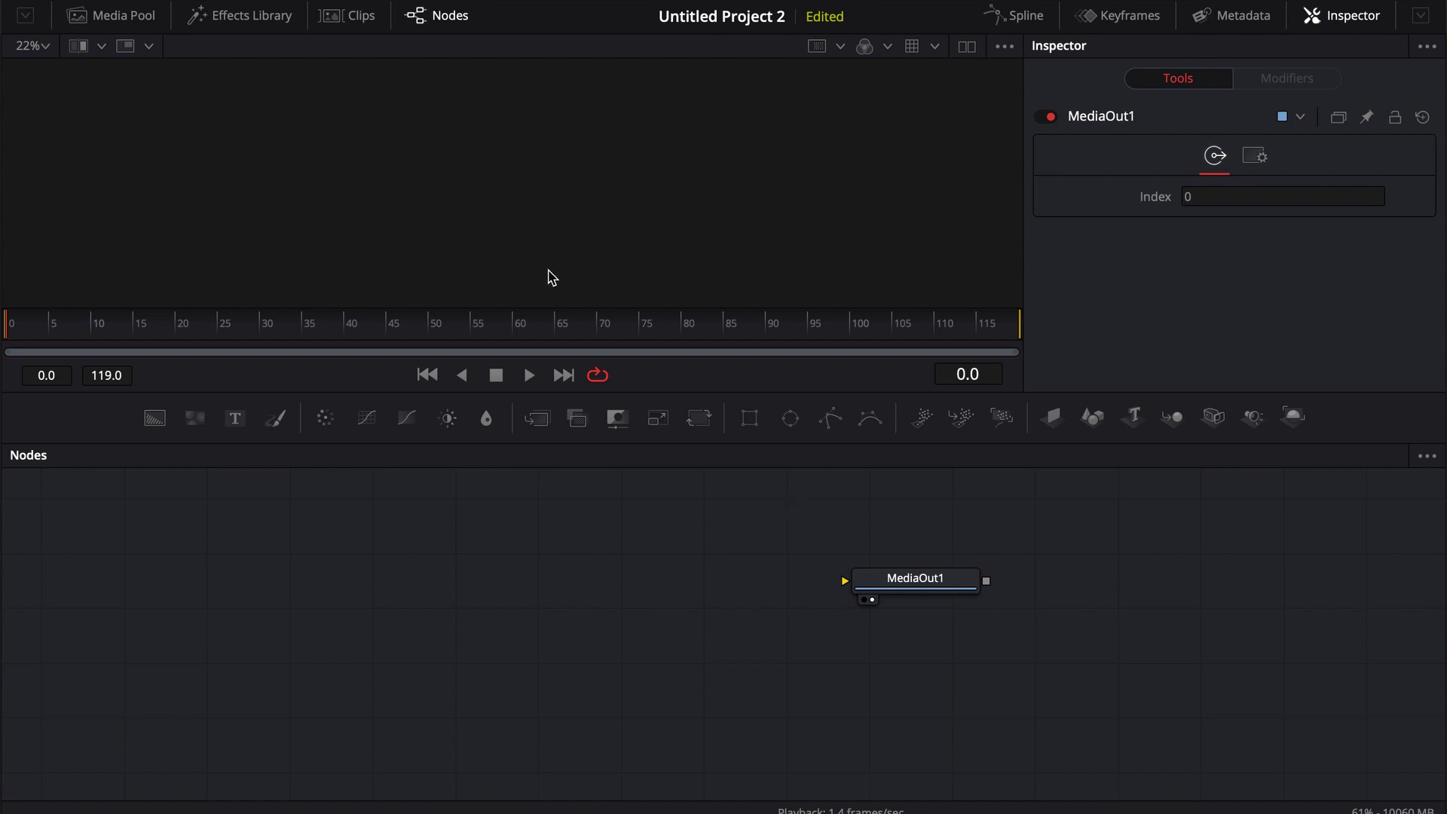
Step: Enlarge the viewer, add a Polygon1 node, and load CirclePoly.setting into it via Settings > Load
{"action": "left_click_drag", "start_coordinate": [553, 307], "coordinate": [559, 388]}
{"action": "left_click_drag", "start_coordinate": [830, 499], "coordinate": [523, 625]}
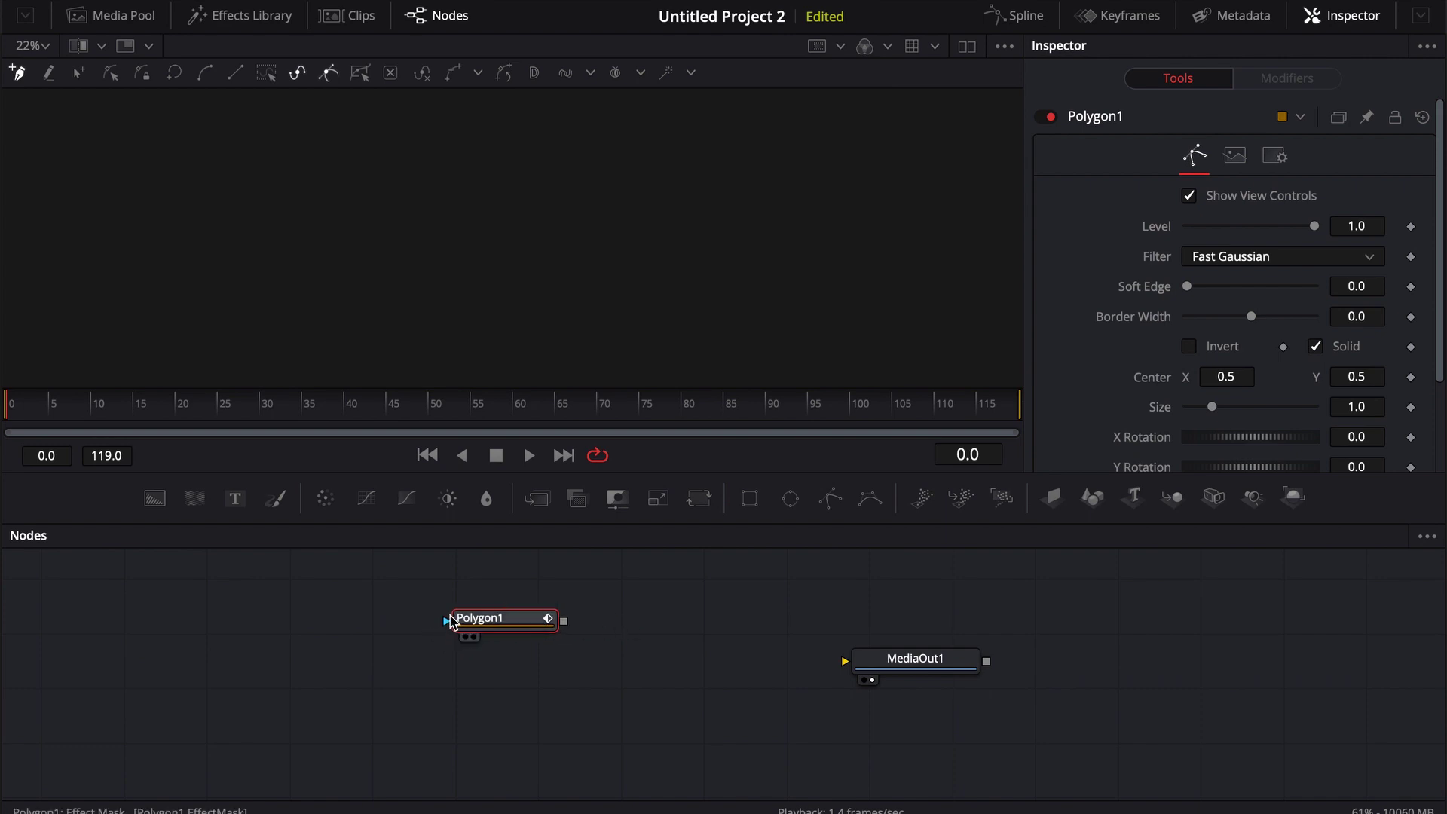
{"action": "right_click", "coordinate": [505, 630]}
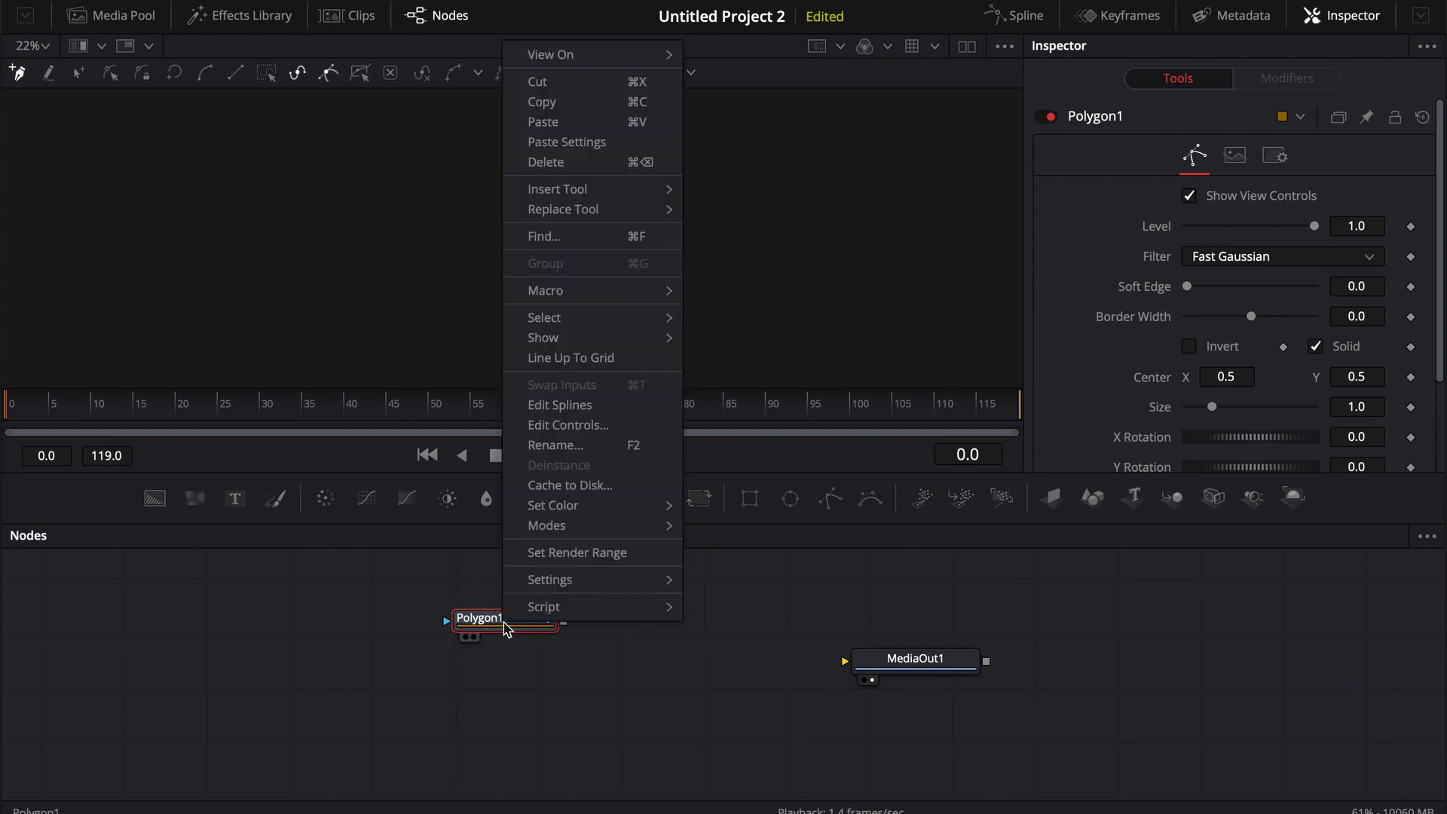
{"action": "left_click", "coordinate": [742, 595]}
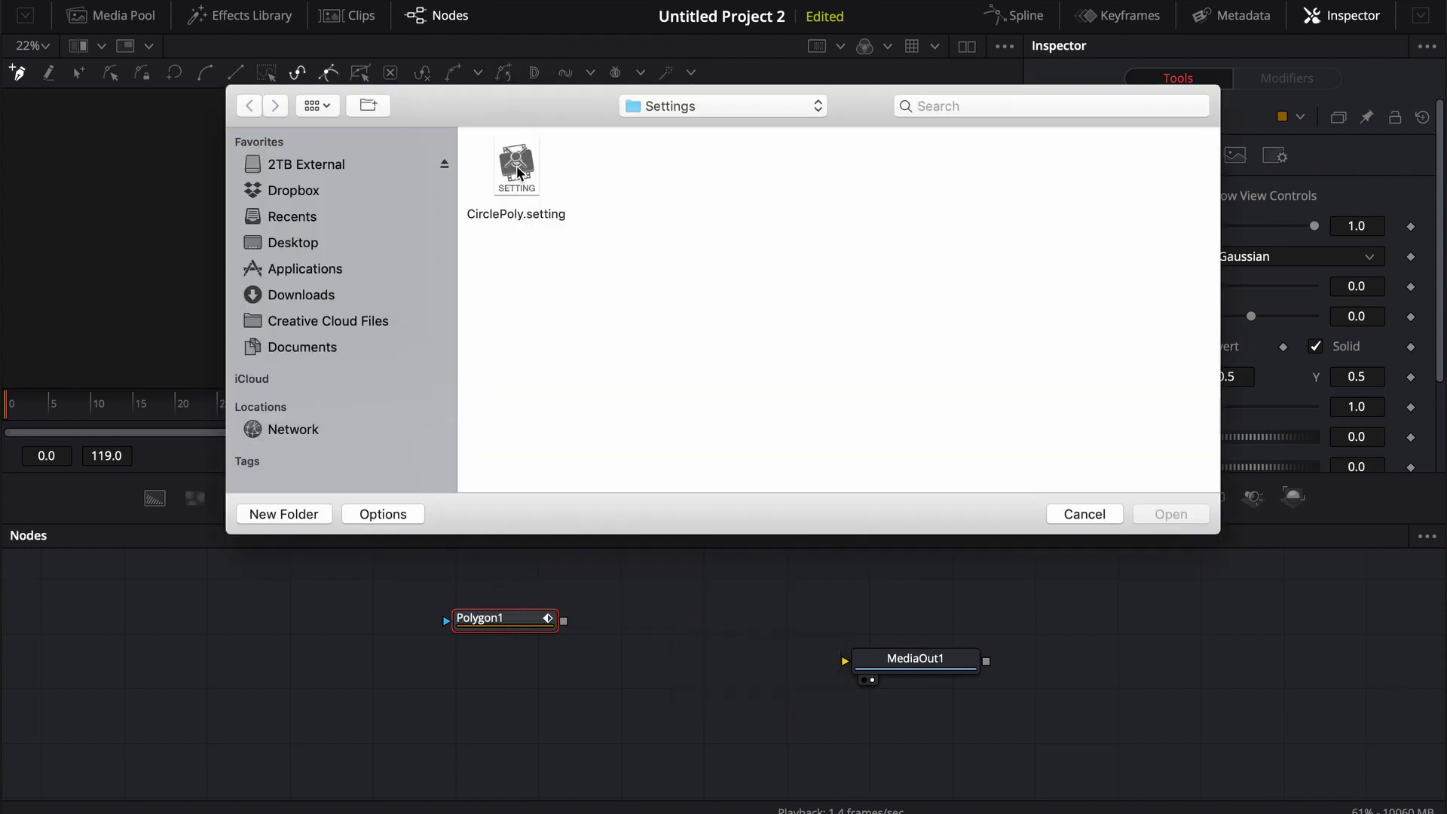
{"action": "double_click", "coordinate": [517, 172]}
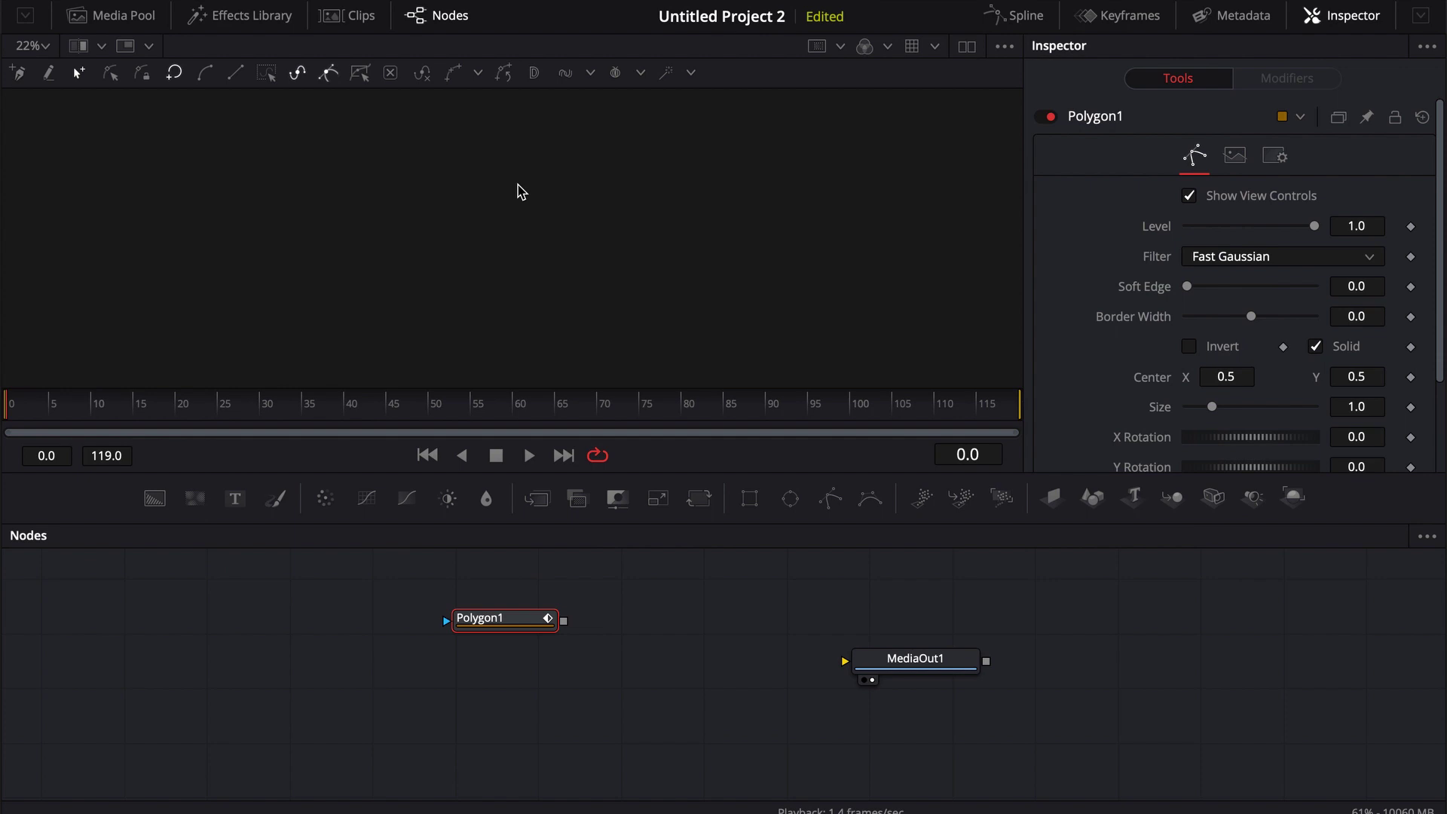
Step: View Polygon1's loaded circle, test its Size slider, then delete the node
{"action": "left_click_drag", "start_coordinate": [486, 617], "coordinate": [557, 198]}
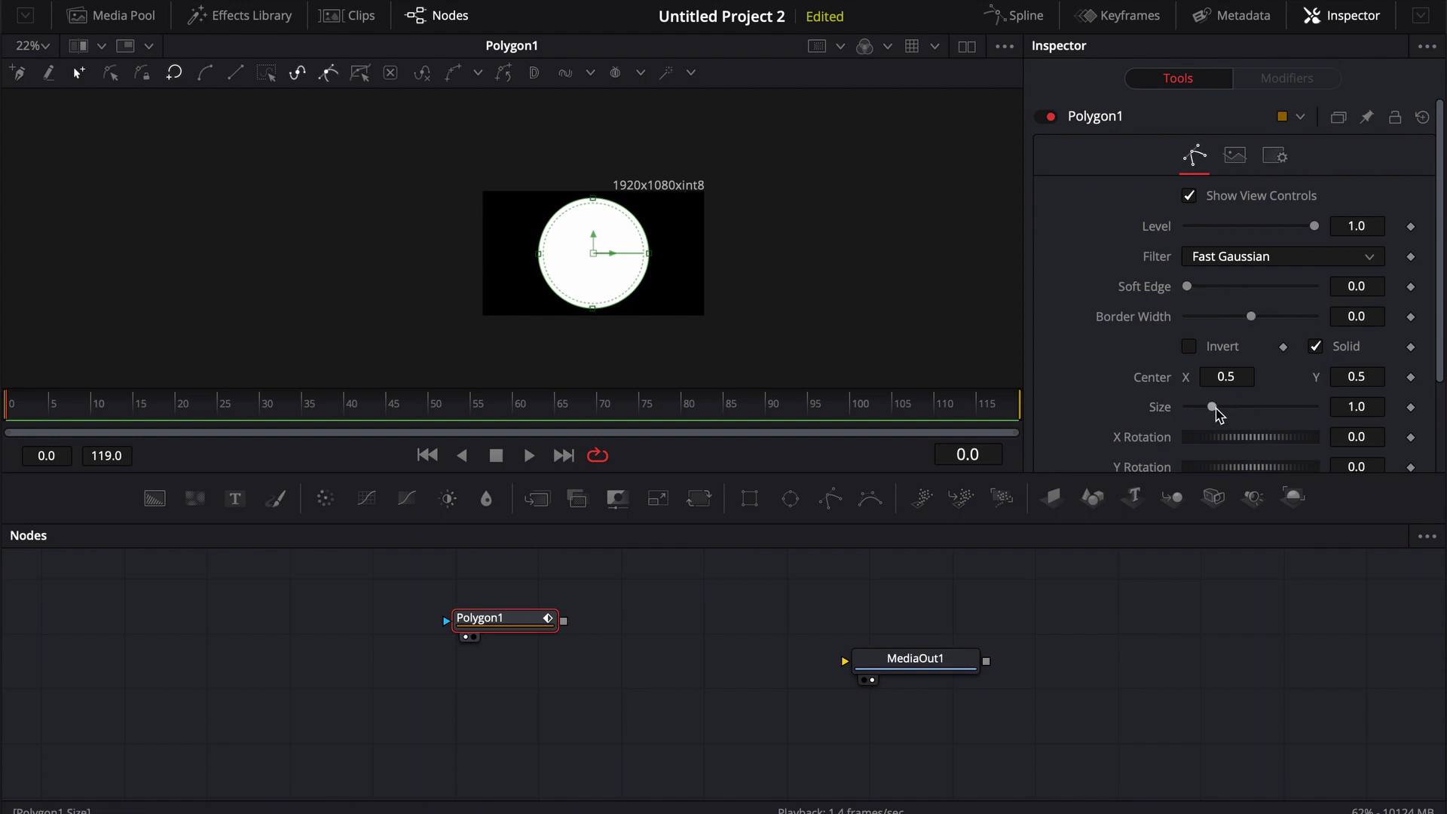
{"action": "left_click_drag", "start_coordinate": [1214, 413], "coordinate": [1209, 416]}
{"action": "left_click", "coordinate": [665, 688]}
{"action": "key", "text": "BackSpace"}
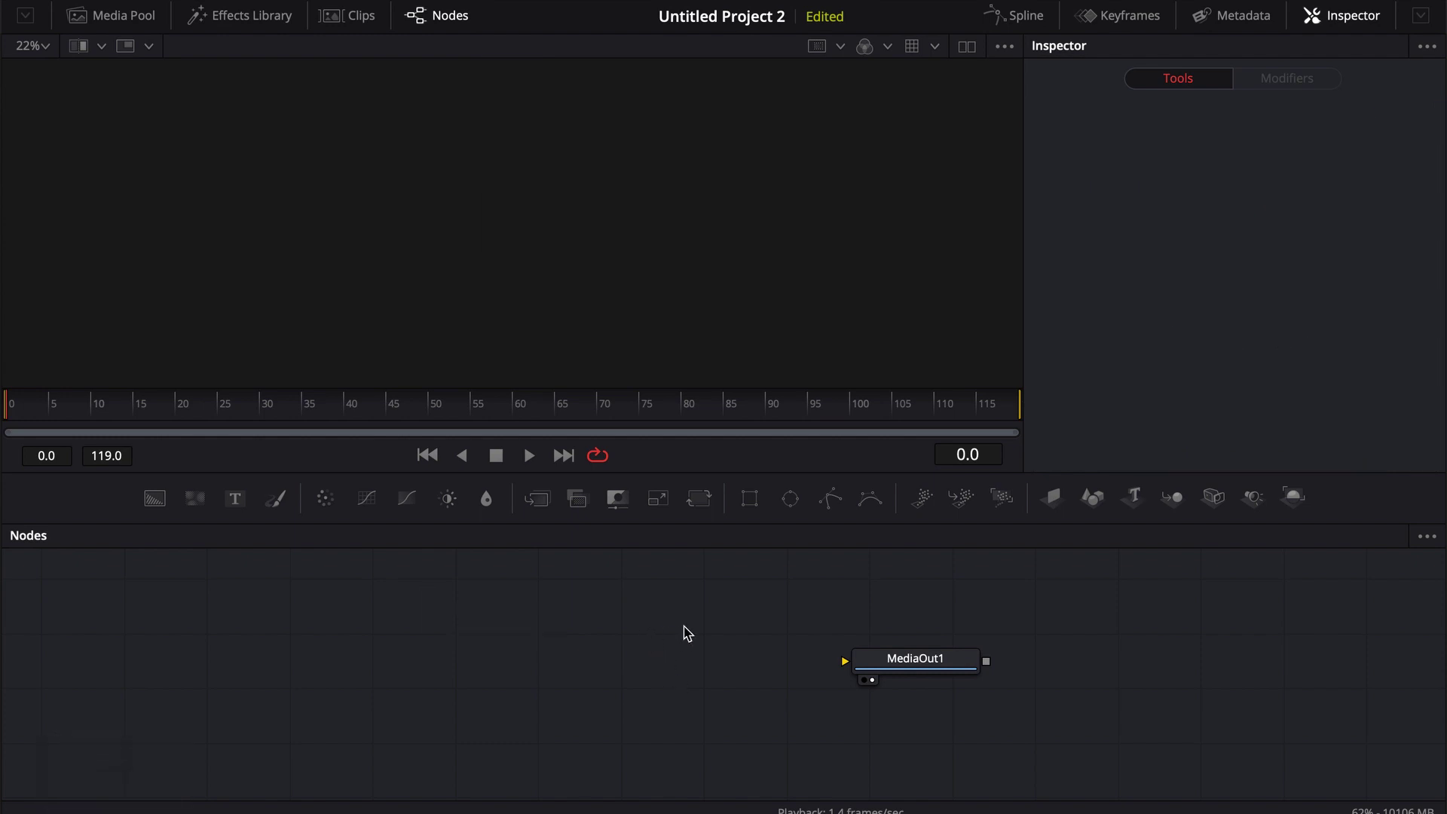
Step: Add a new Polygon1 node, move it left of MediaOut1, and show it in the viewer
{"action": "left_click", "coordinate": [832, 501]}
{"action": "left_click_drag", "start_coordinate": [672, 646], "coordinate": [555, 641]}
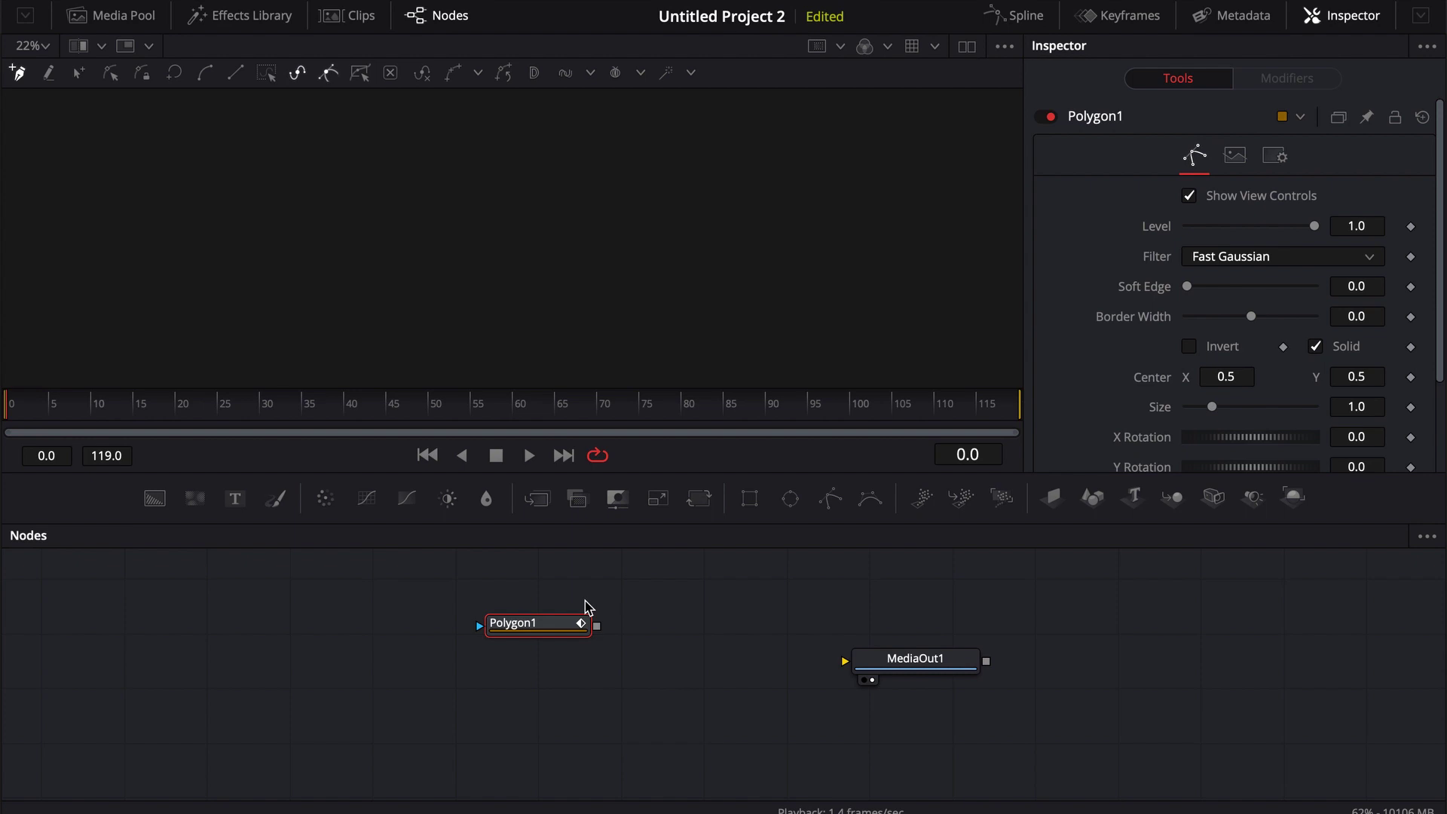
{"action": "key", "text": "1"}
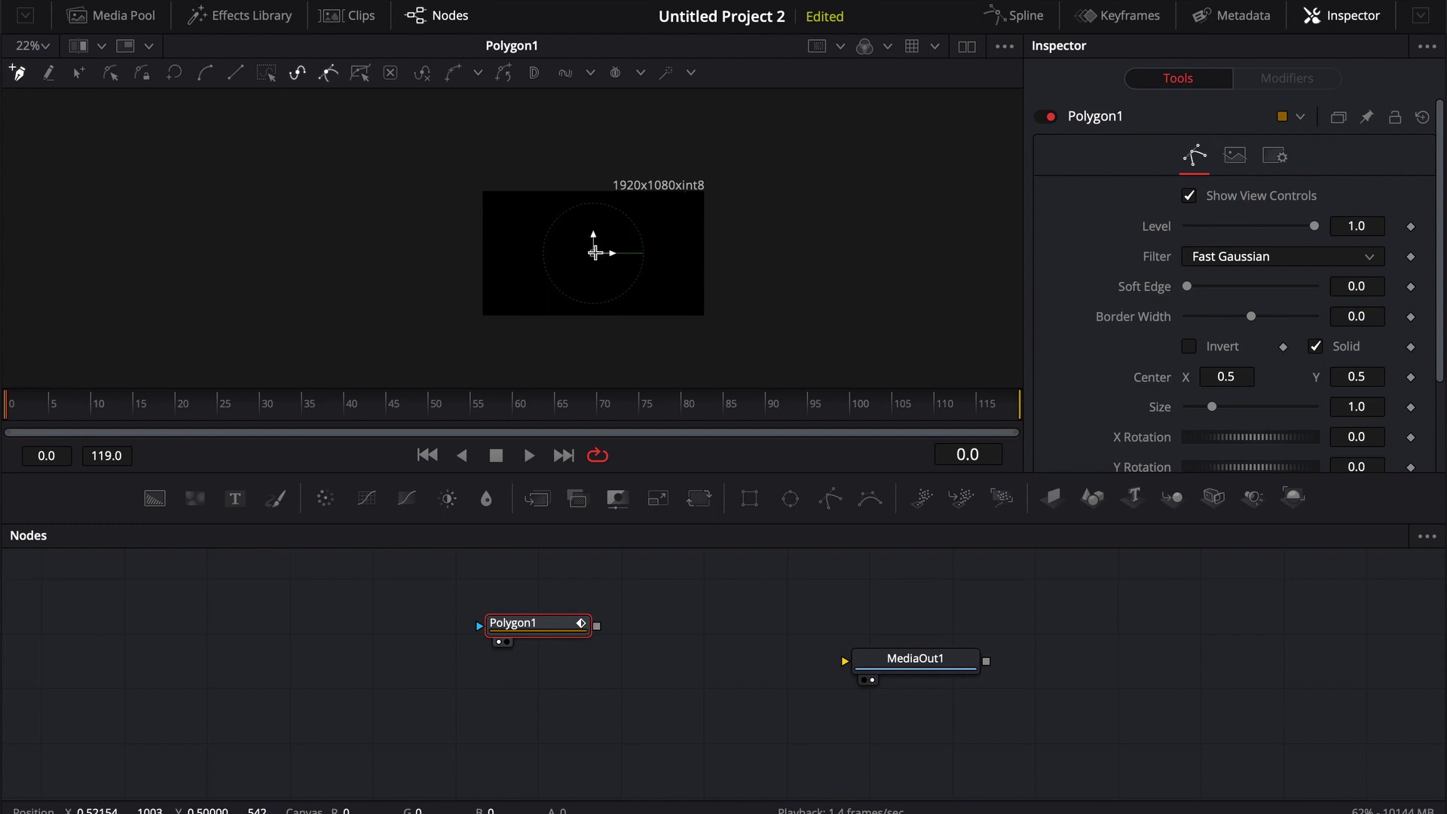
Step: Open the Ellipse/Rectangle Editor for Polygon1's polyline via Create > Ellipse, at 0.25 width and height
{"action": "right_click", "coordinate": [594, 251]}
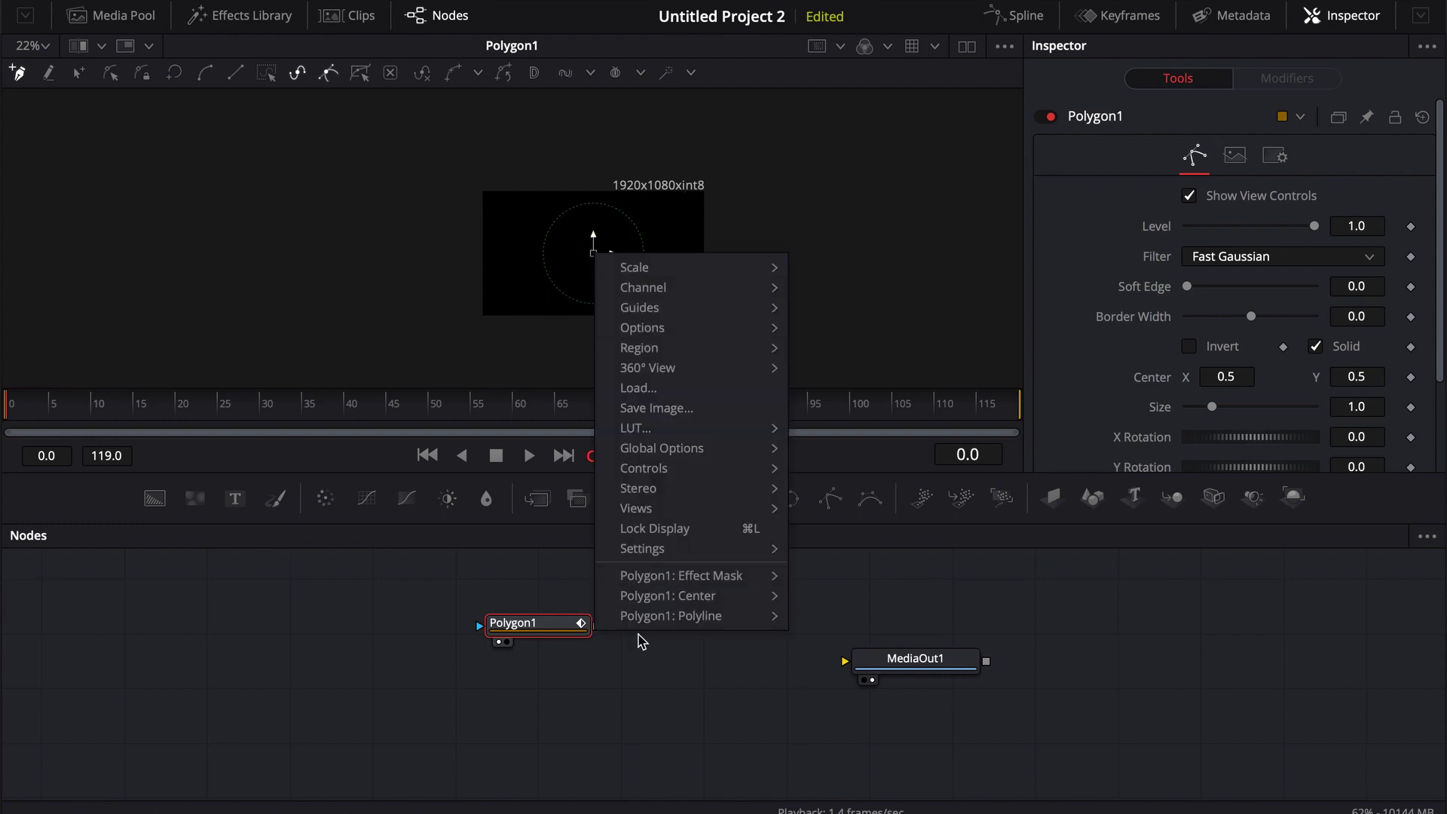
{"action": "mouse_move", "coordinate": [646, 627]}
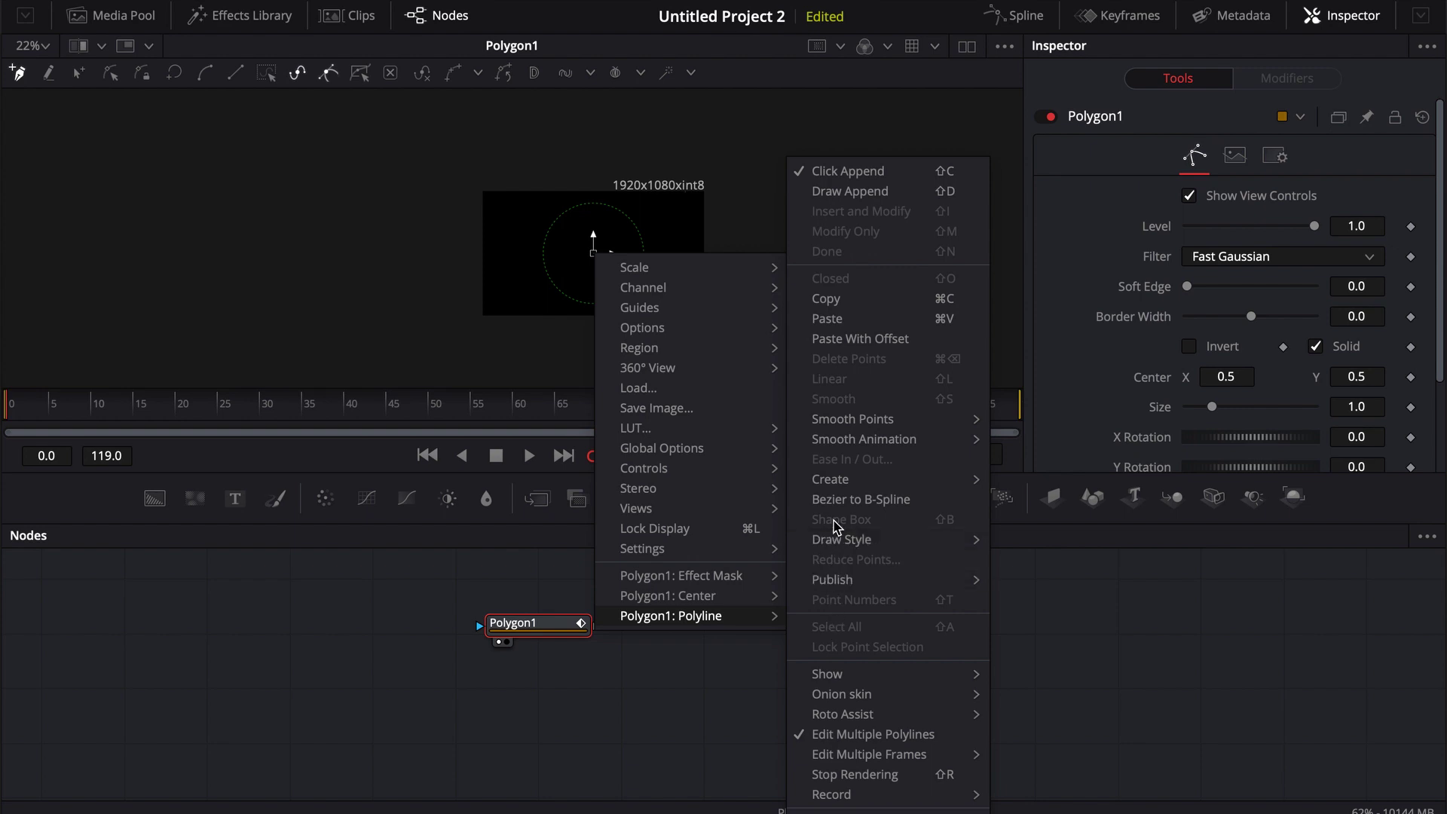
{"action": "mouse_move", "coordinate": [835, 490]}
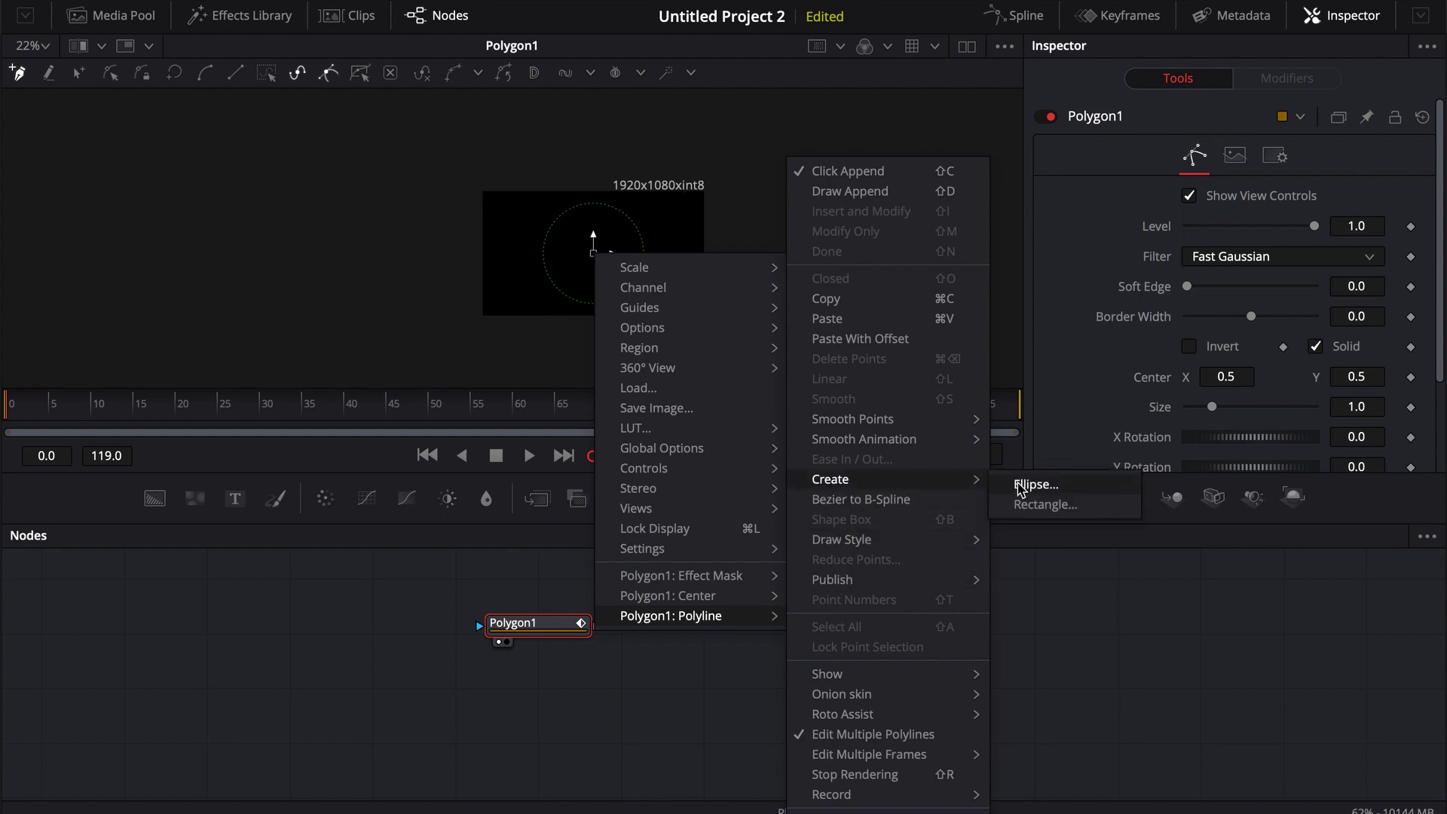
{"action": "left_click", "coordinate": [1036, 485]}
{"action": "left_click_drag", "start_coordinate": [332, 427], "coordinate": [336, 419]}
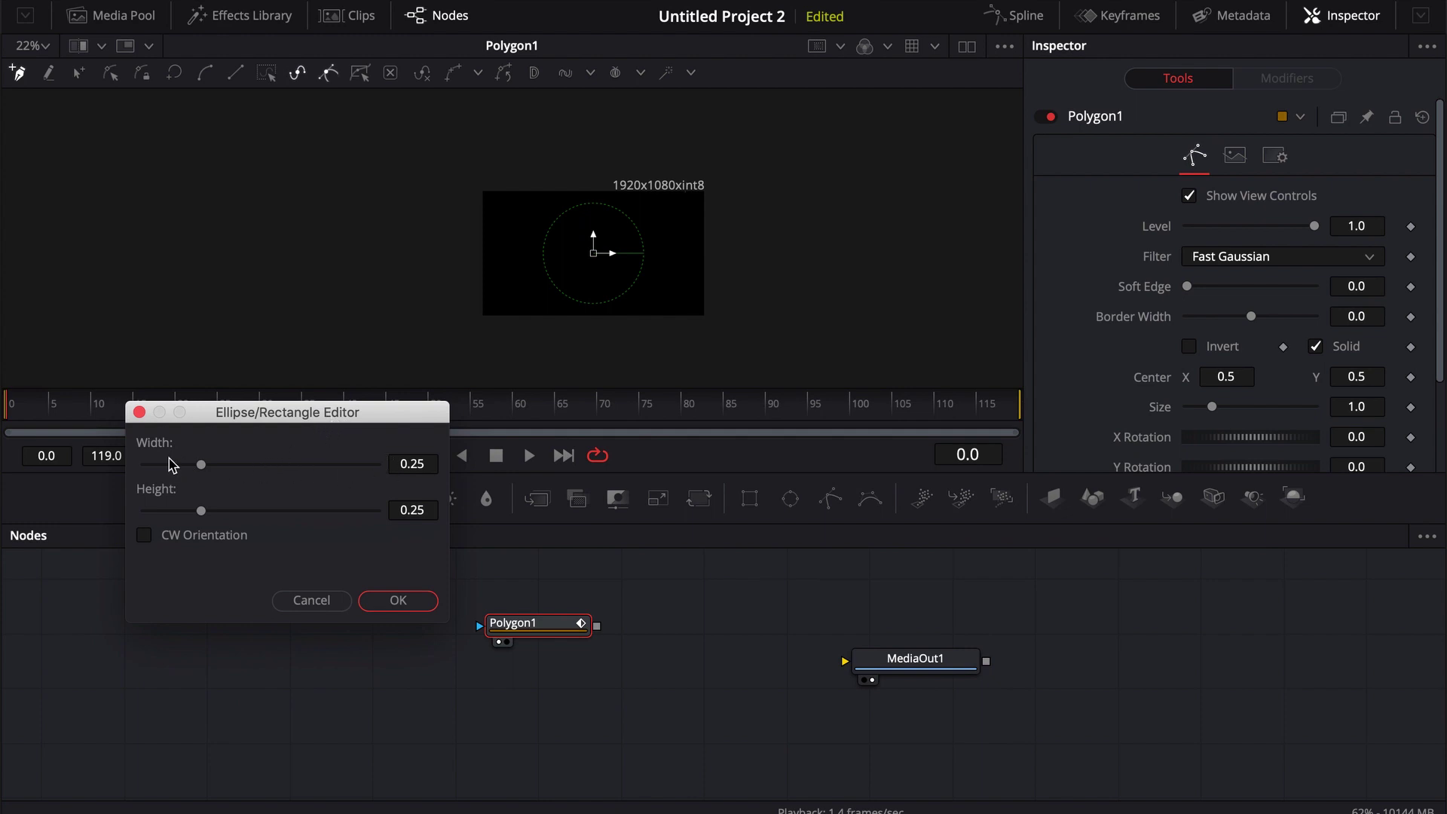
Step: Create the 0.25 ellipse, test enlarging it with the Size slider, then delete Polygon1
{"action": "left_click", "coordinate": [414, 604]}
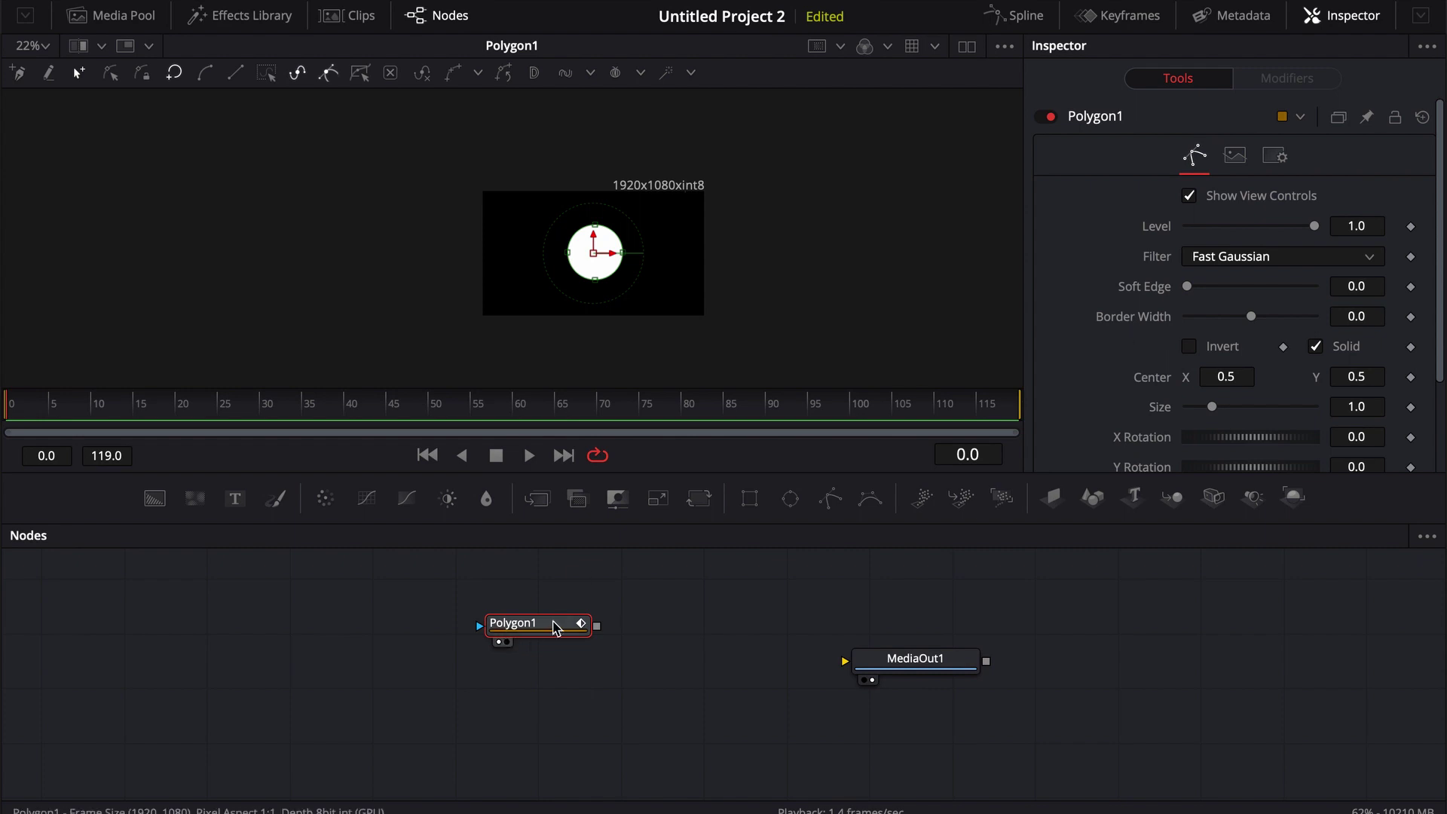
{"action": "left_click_drag", "start_coordinate": [1212, 407], "coordinate": [1232, 412]}
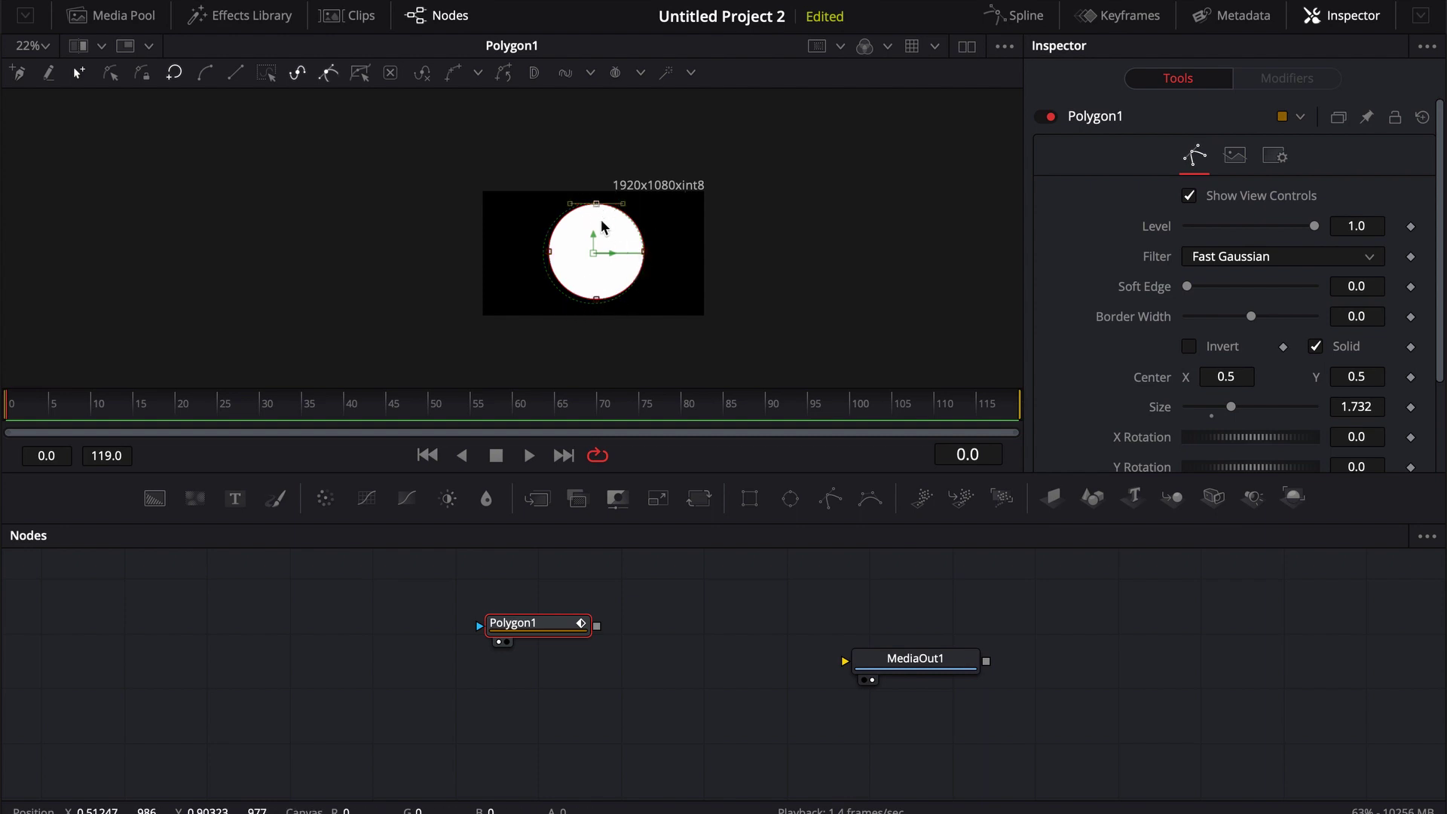
{"action": "key", "text": "BackSpace"}
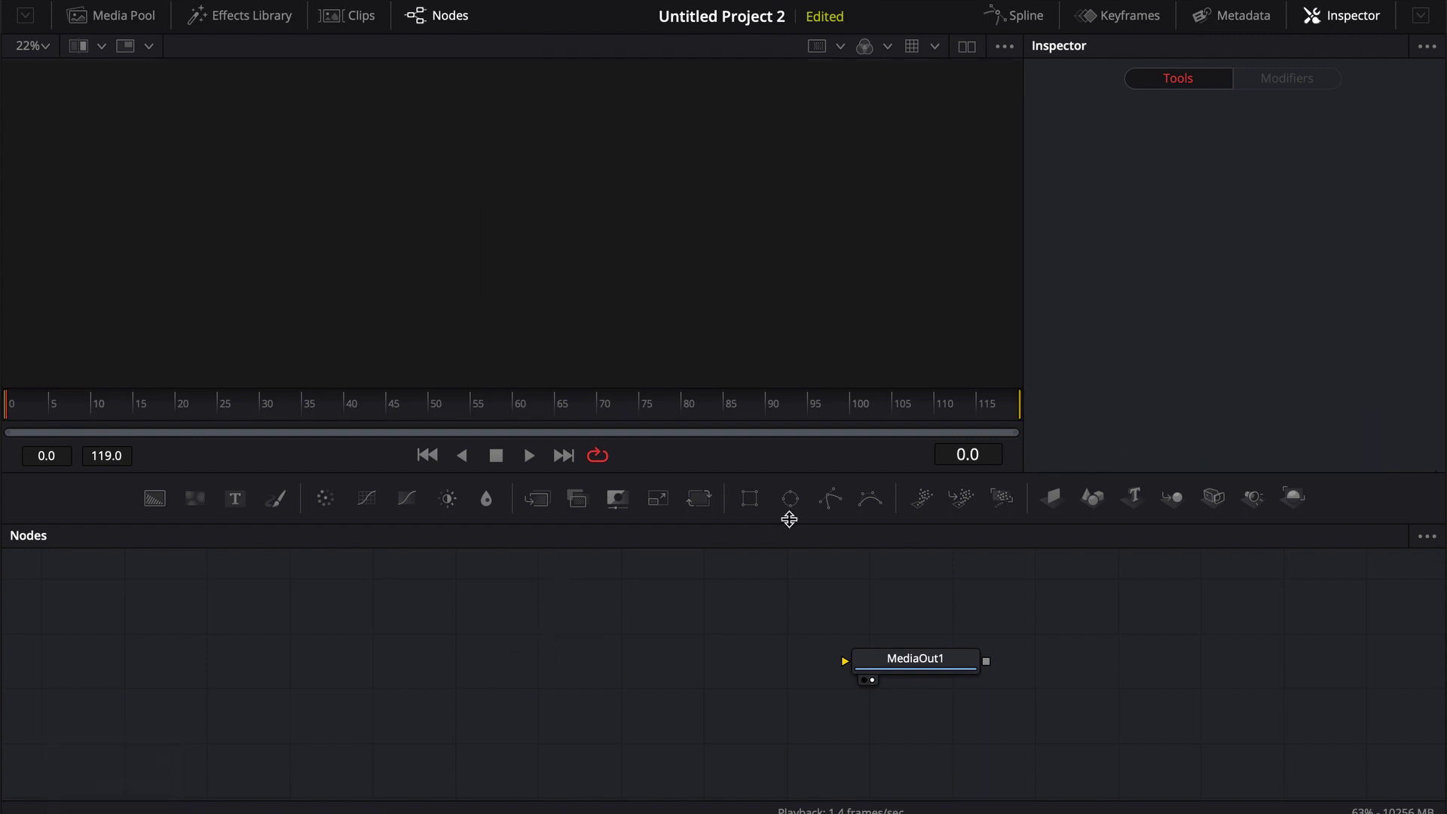
Step: Add a Polygon1 node and load CirclePoly.setting into it via Settings > Load
{"action": "left_click_drag", "start_coordinate": [830, 498], "coordinate": [544, 631]}
{"action": "right_click", "coordinate": [546, 634]}
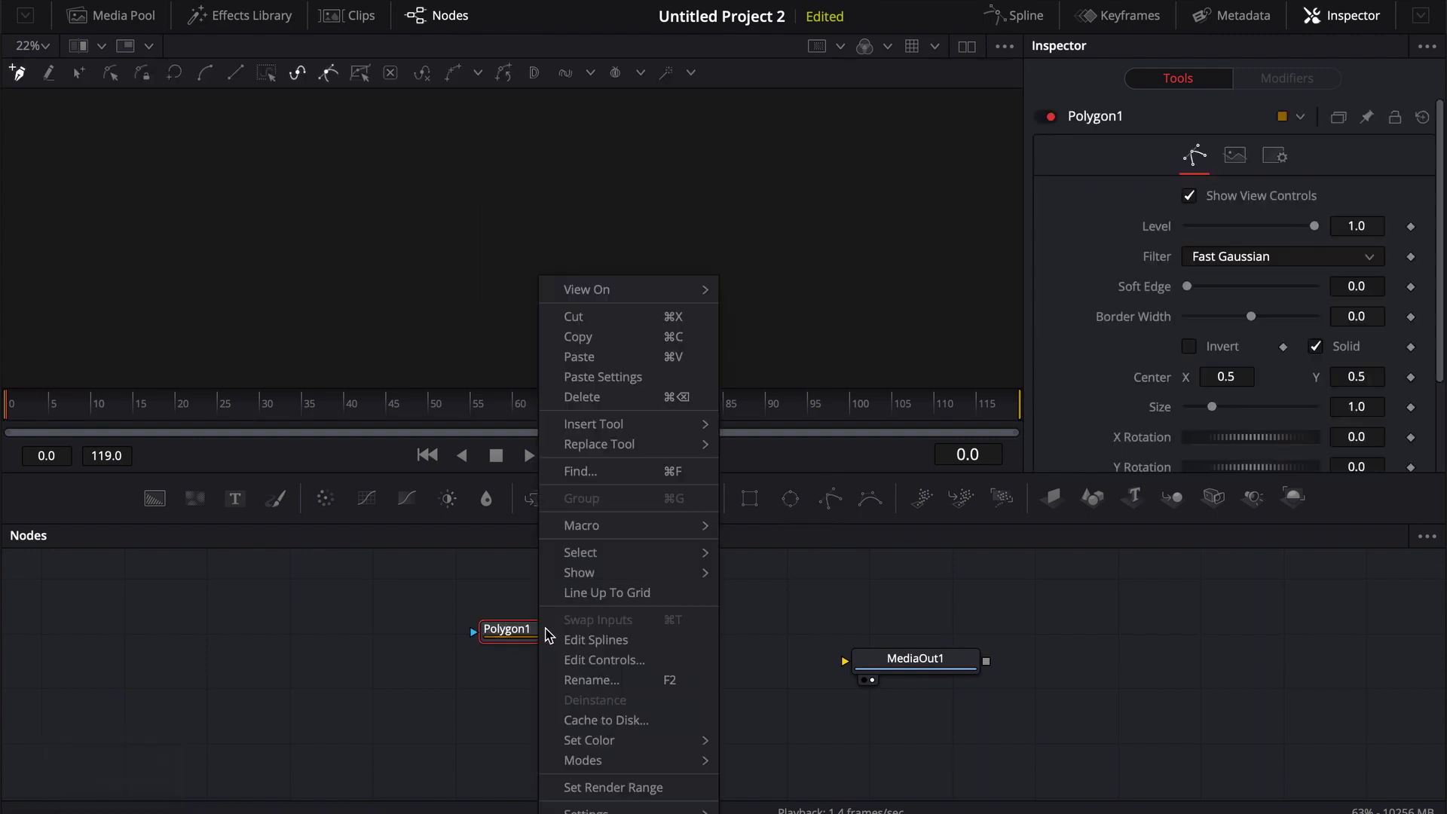
{"action": "mouse_move", "coordinate": [670, 810]}
{"action": "left_click", "coordinate": [768, 728]}
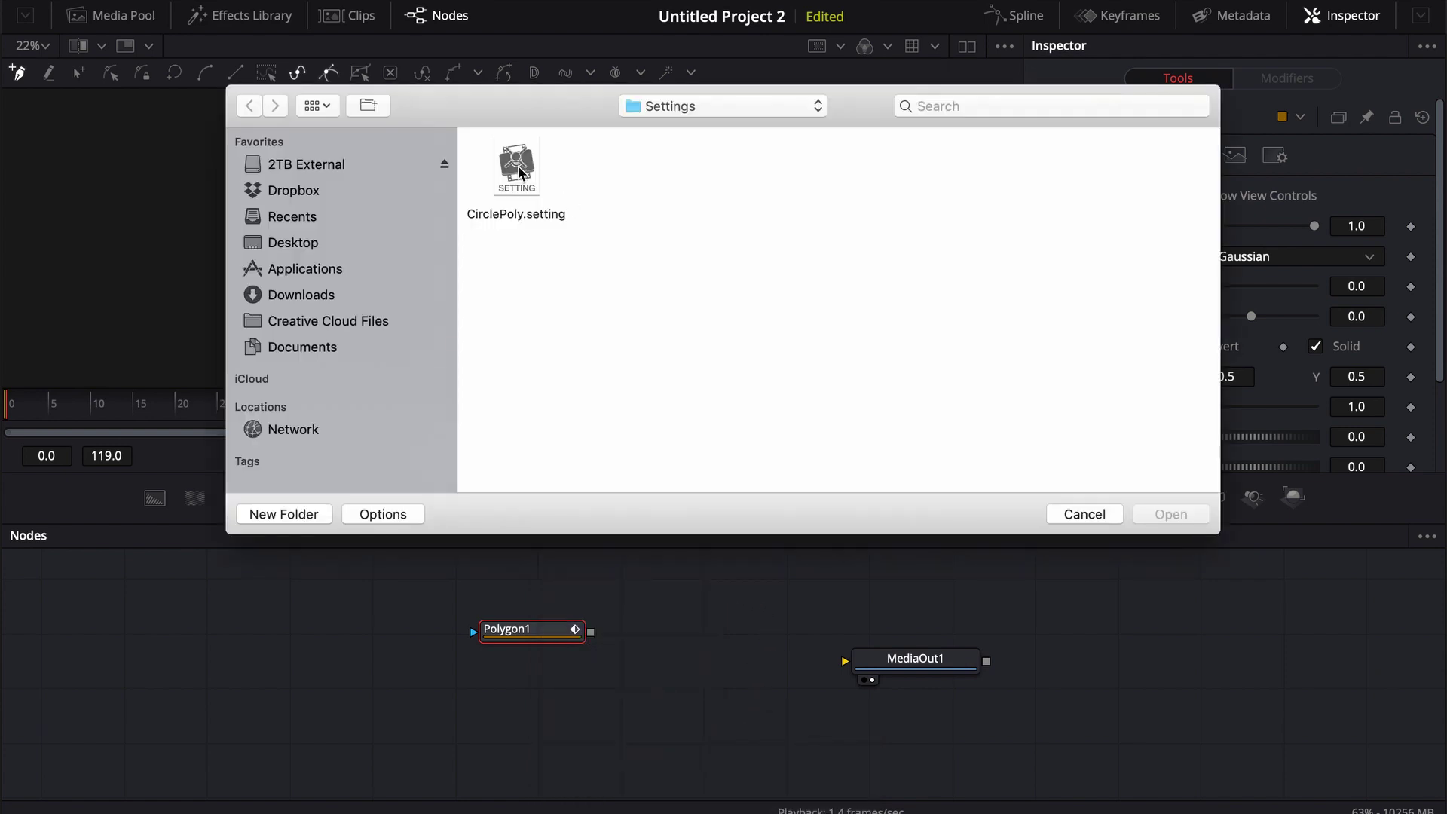
{"action": "double_click", "coordinate": [519, 173]}
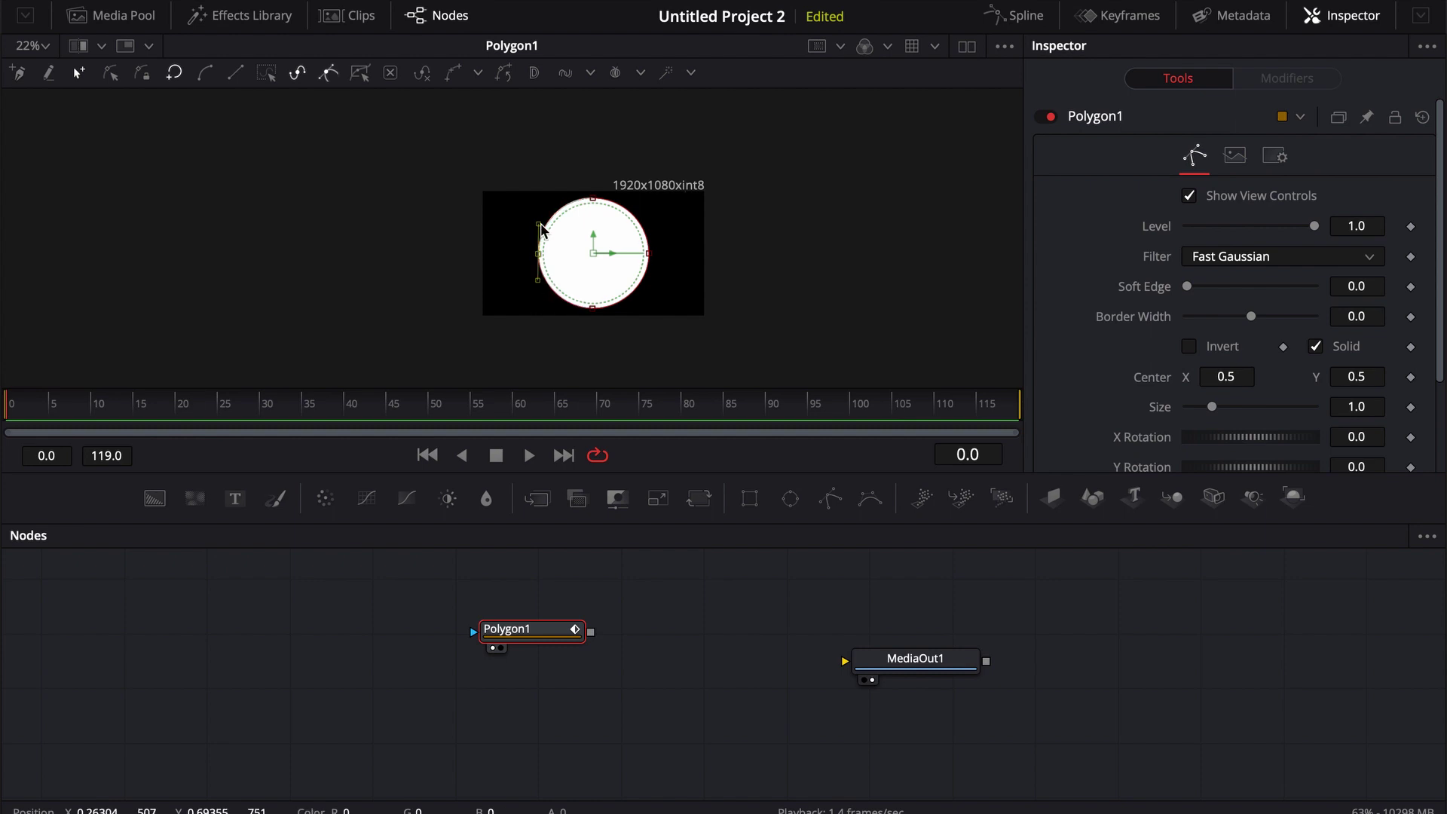
{"action": "left_click", "coordinate": [593, 309]}
{"action": "left_click", "coordinate": [648, 254]}
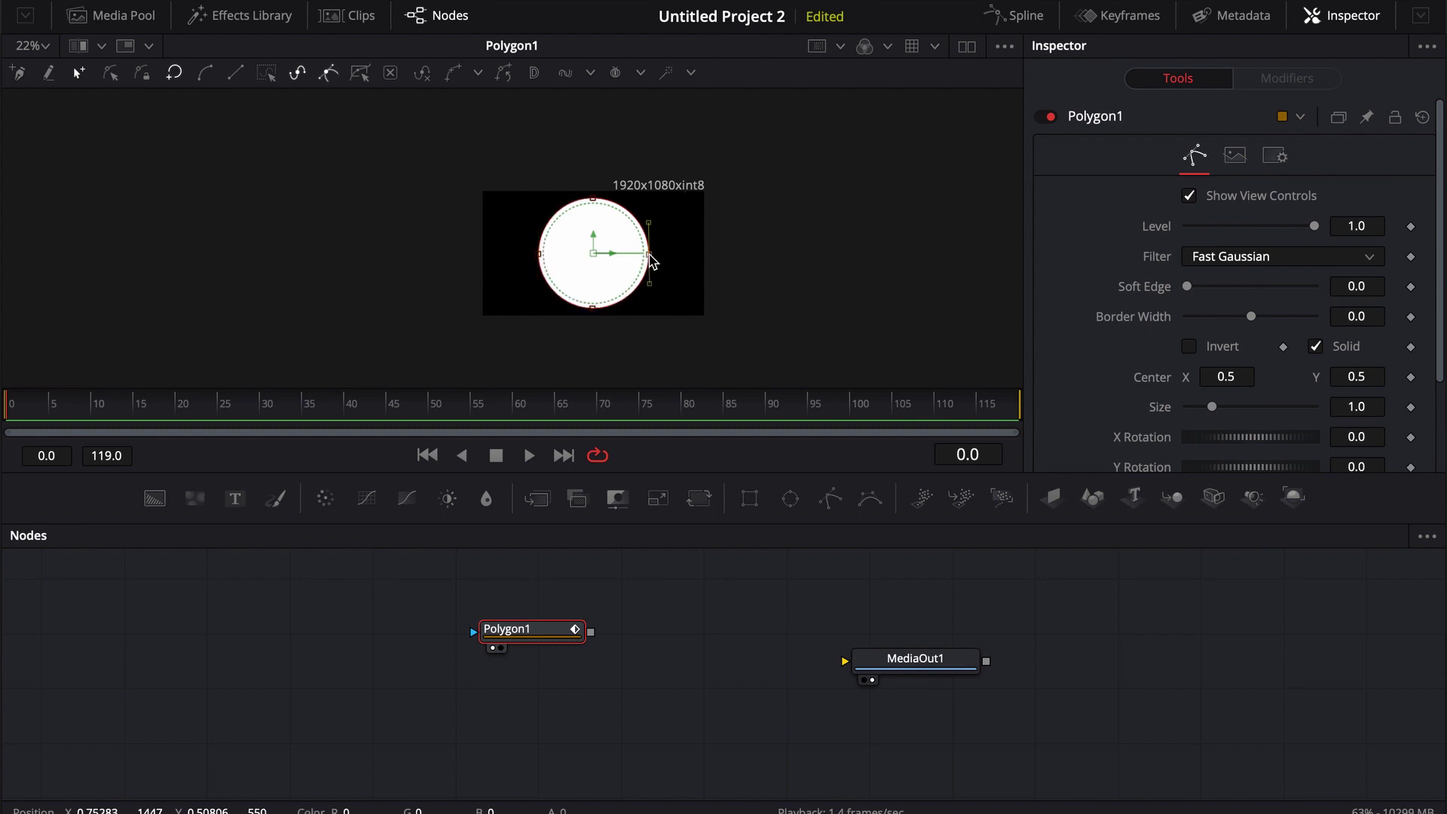
{"action": "left_click", "coordinate": [594, 199]}
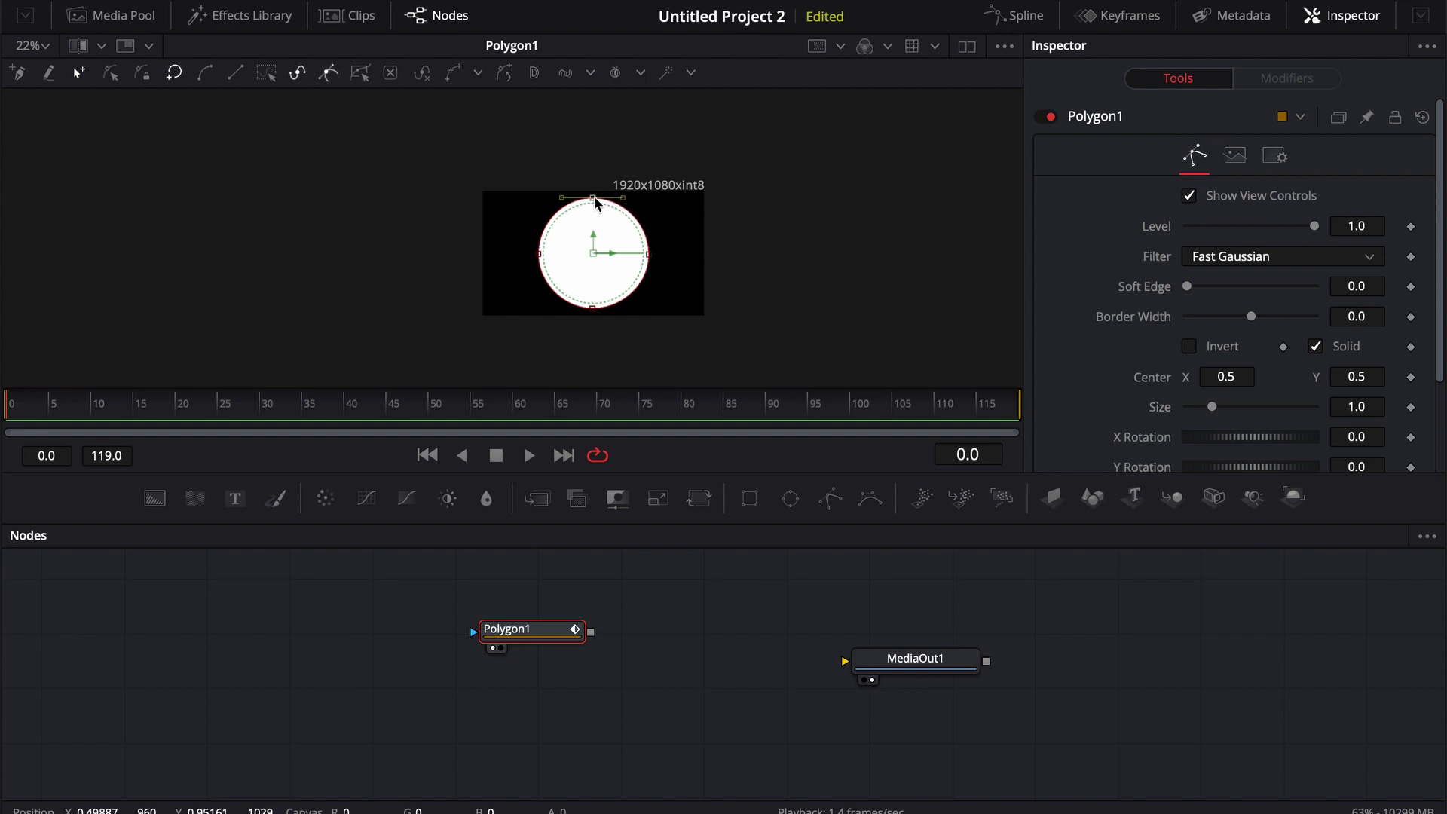
{"action": "left_click", "coordinate": [648, 254]}
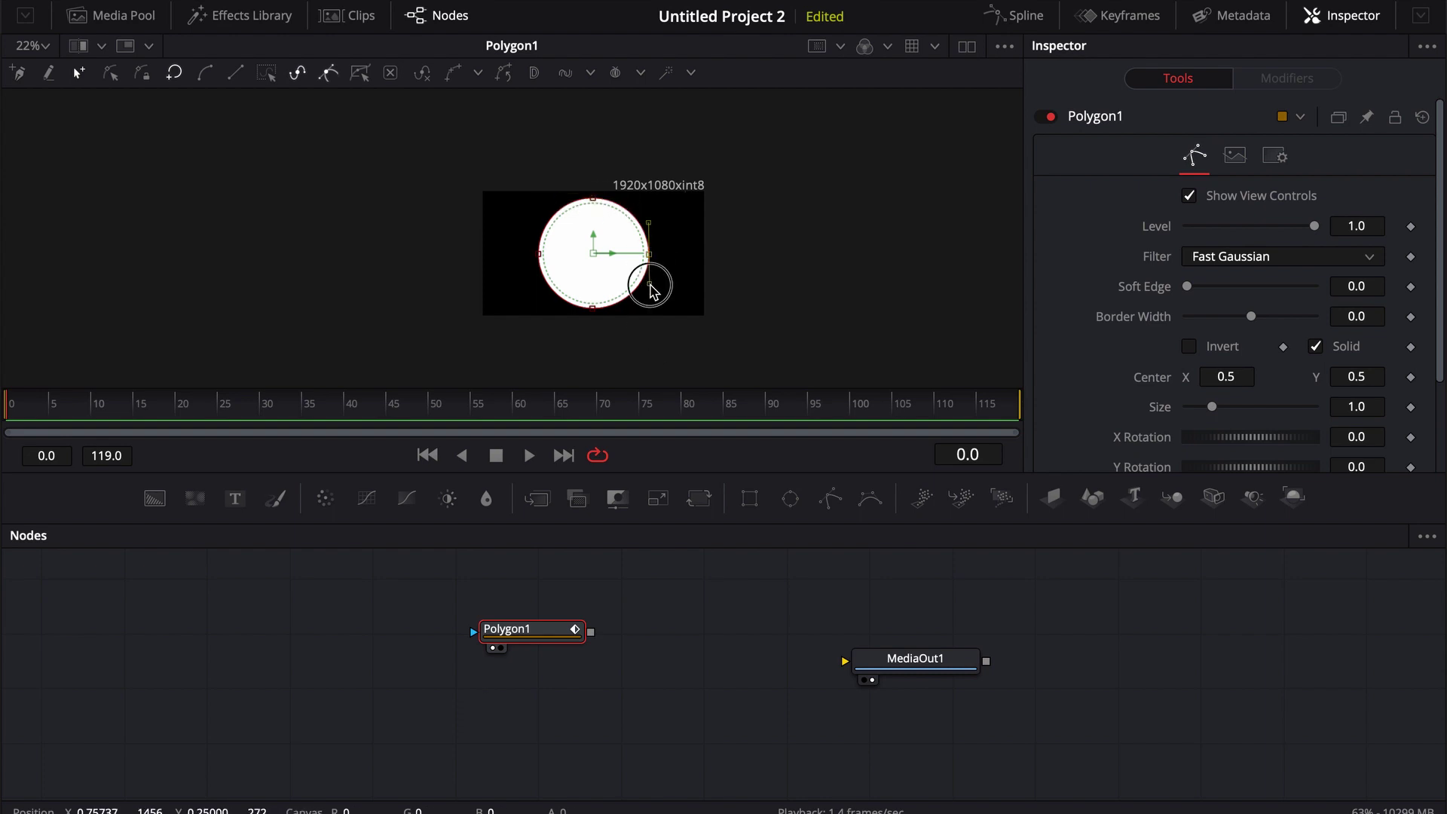
{"action": "left_click", "coordinate": [691, 353]}
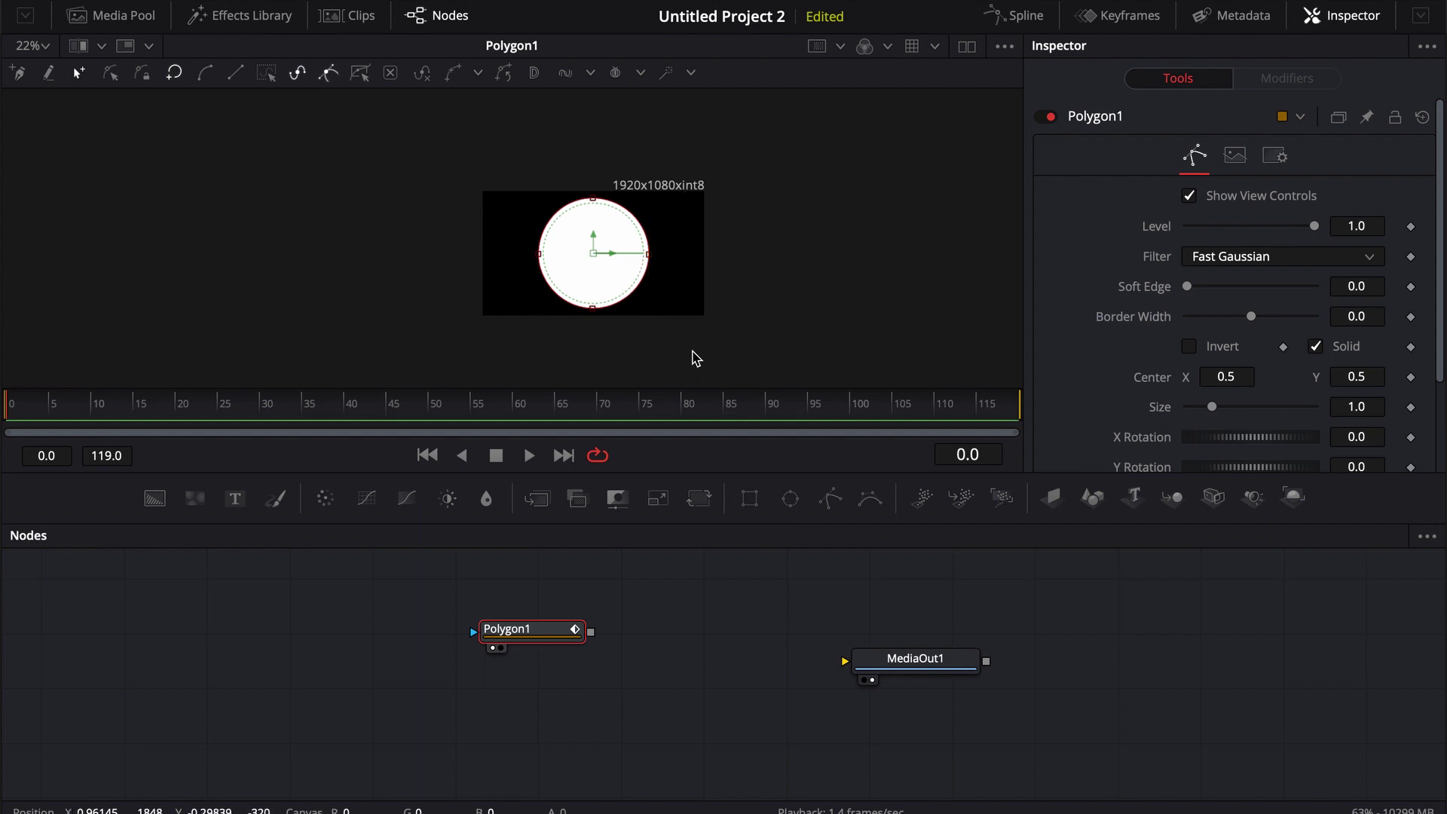
{"action": "right_click", "coordinate": [595, 258]}
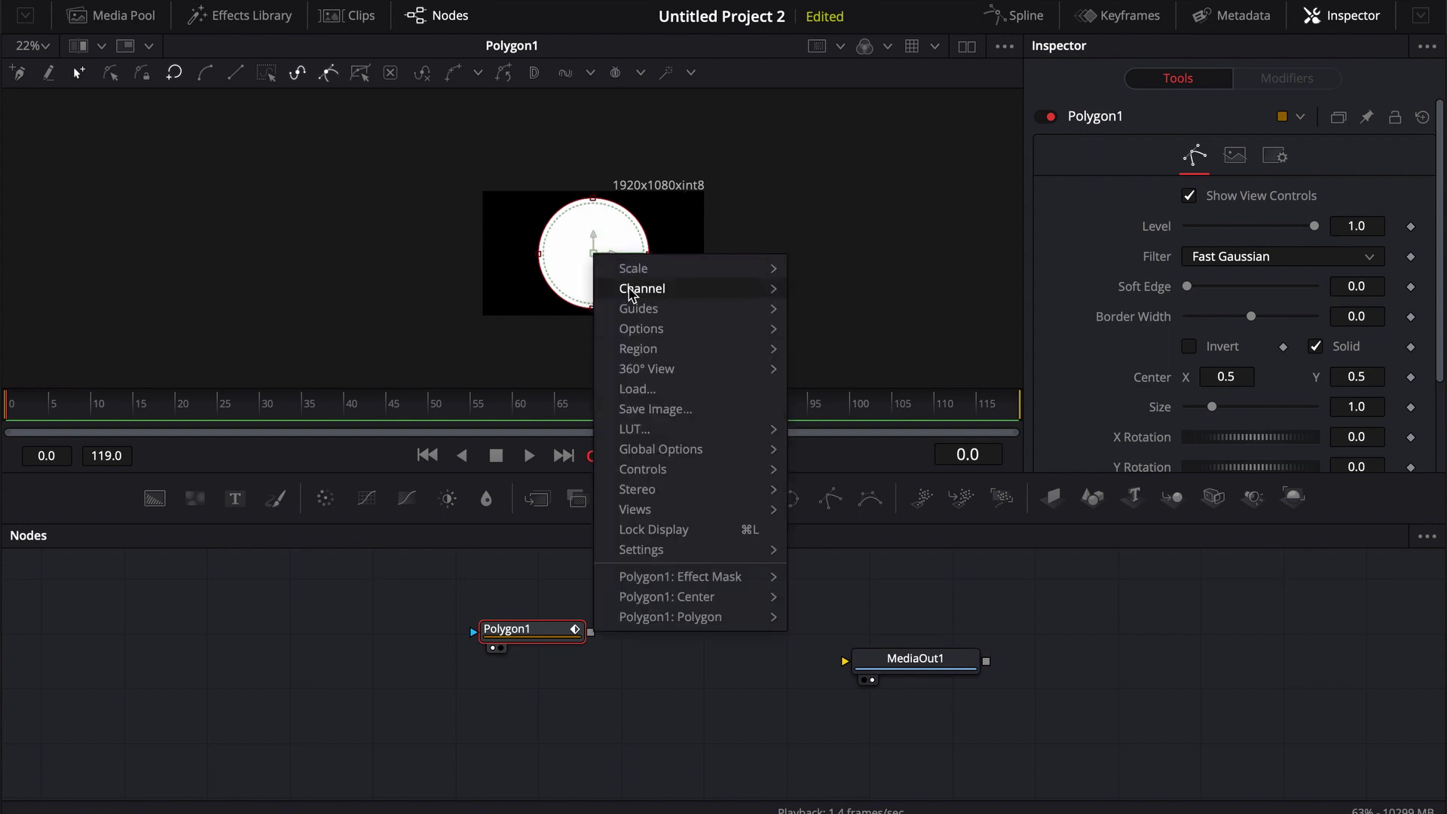
{"action": "mouse_move", "coordinate": [635, 621]}
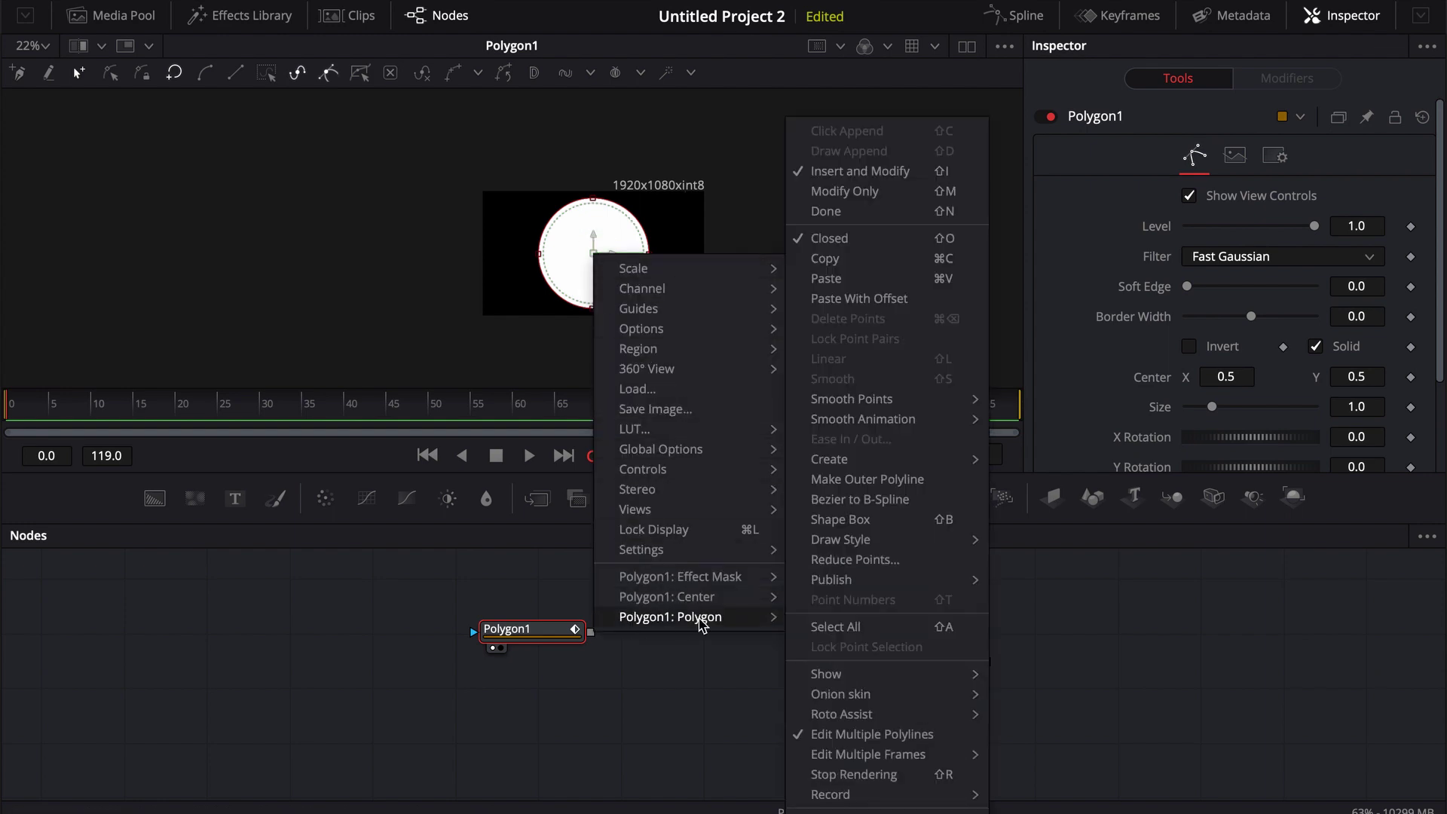
{"action": "mouse_move", "coordinate": [852, 459]}
{"action": "left_click", "coordinate": [1040, 487]}
{"action": "left_click", "coordinate": [388, 603]}
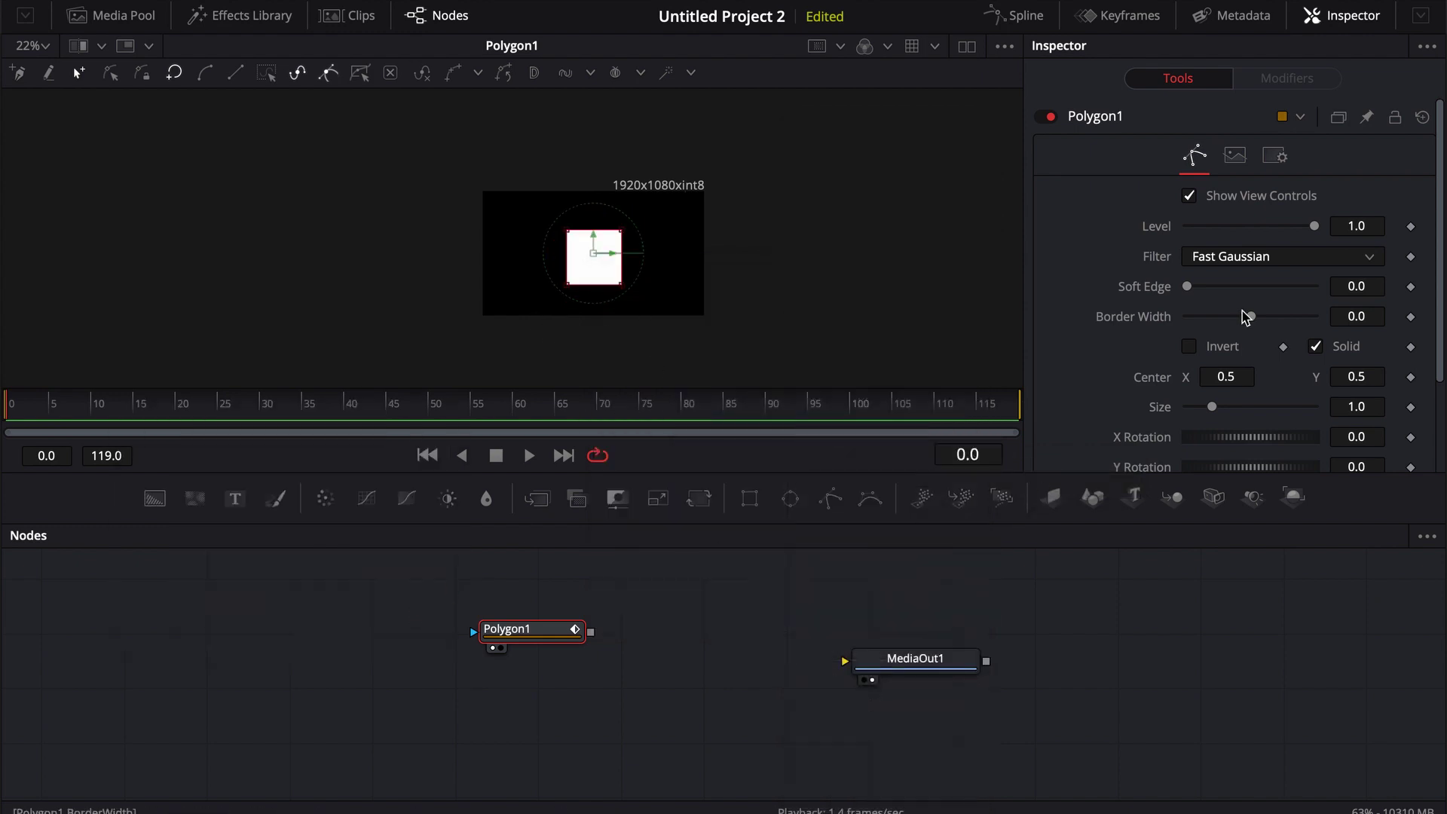
{"action": "left_click_drag", "start_coordinate": [1212, 407], "coordinate": [1220, 412]}
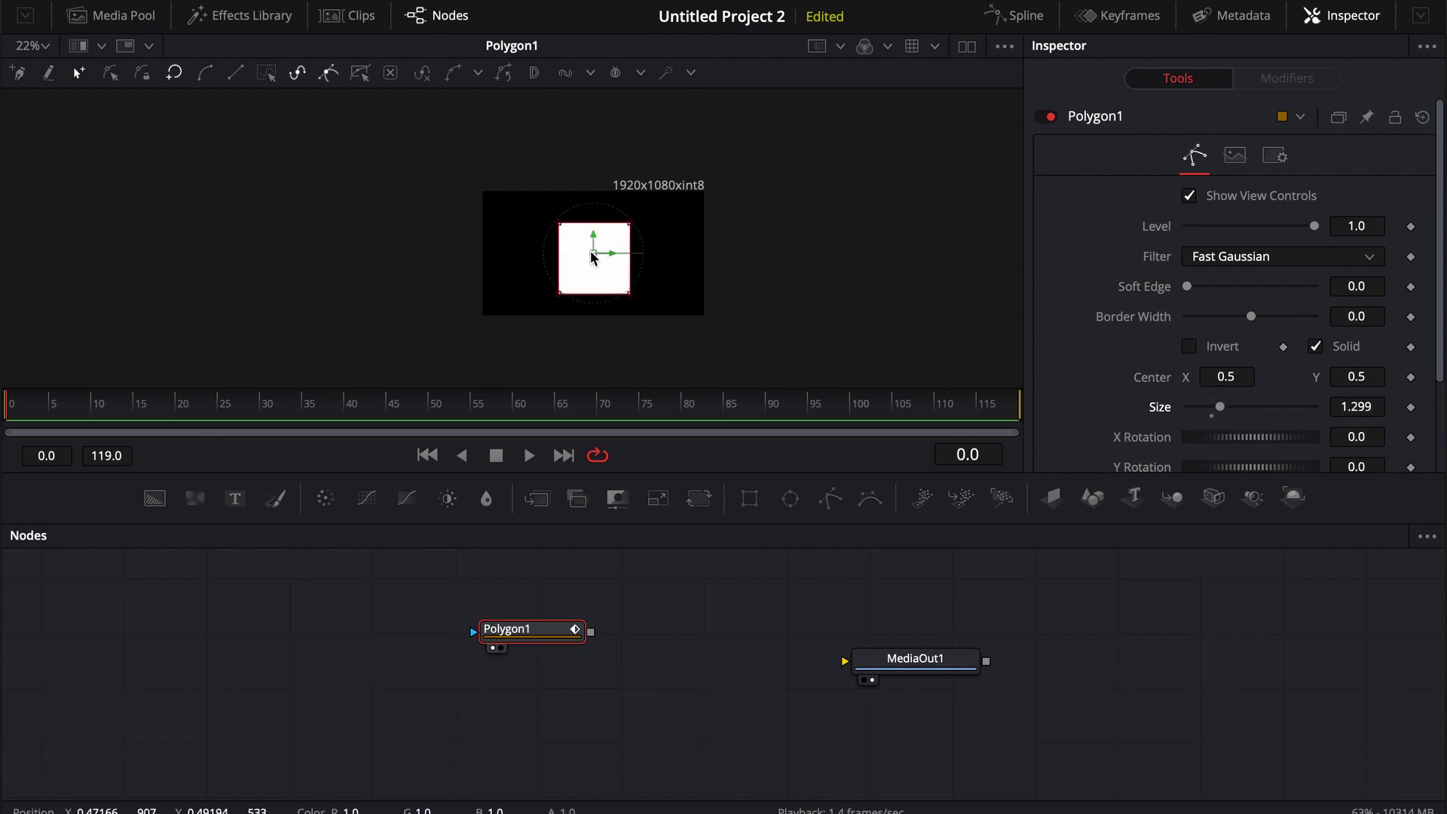
{"action": "left_click_drag", "start_coordinate": [595, 257], "coordinate": [593, 253]}
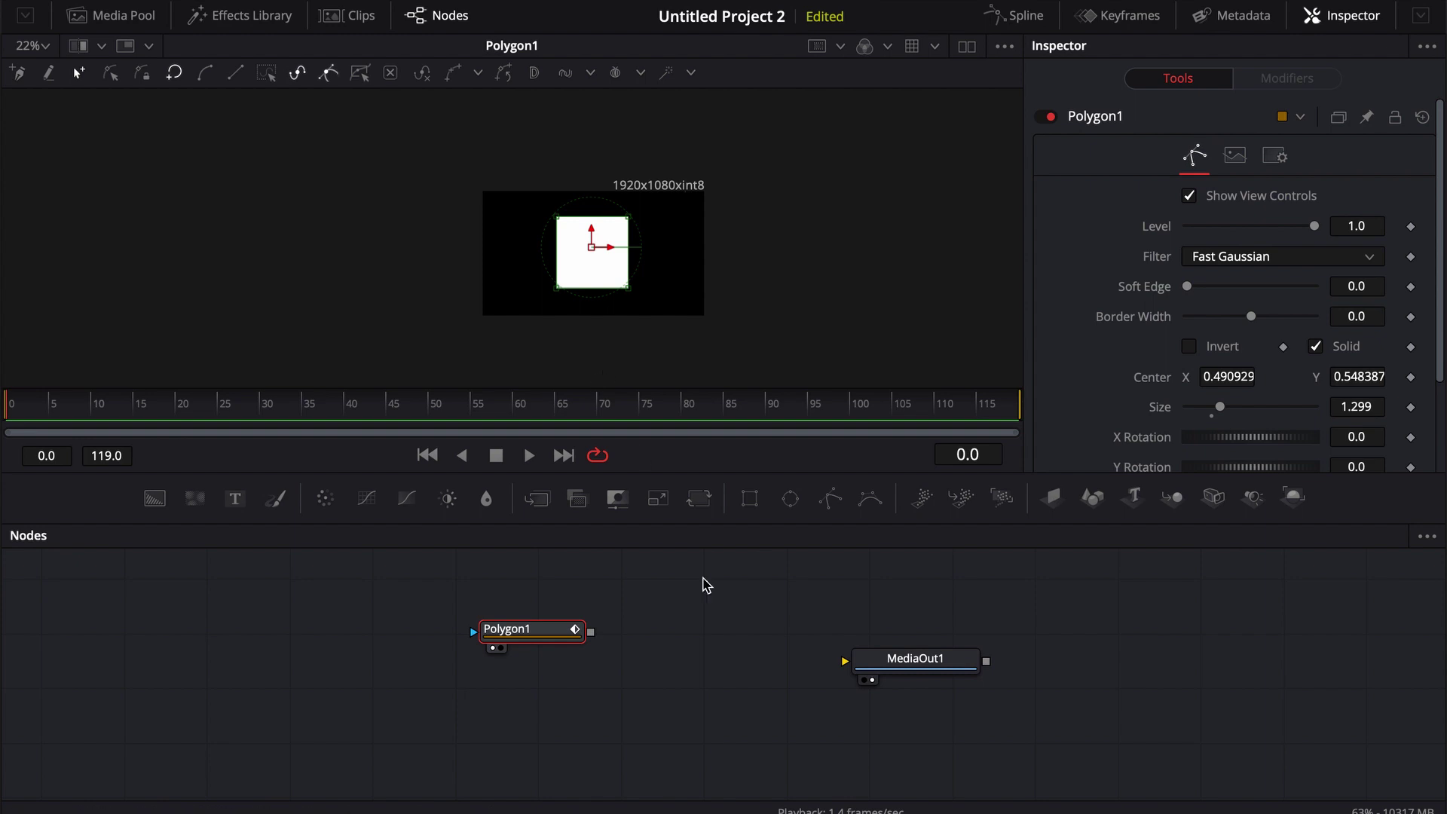
{"action": "scroll", "coordinate": [1080, 279], "scroll_direction": "down", "scroll_amount": 3}
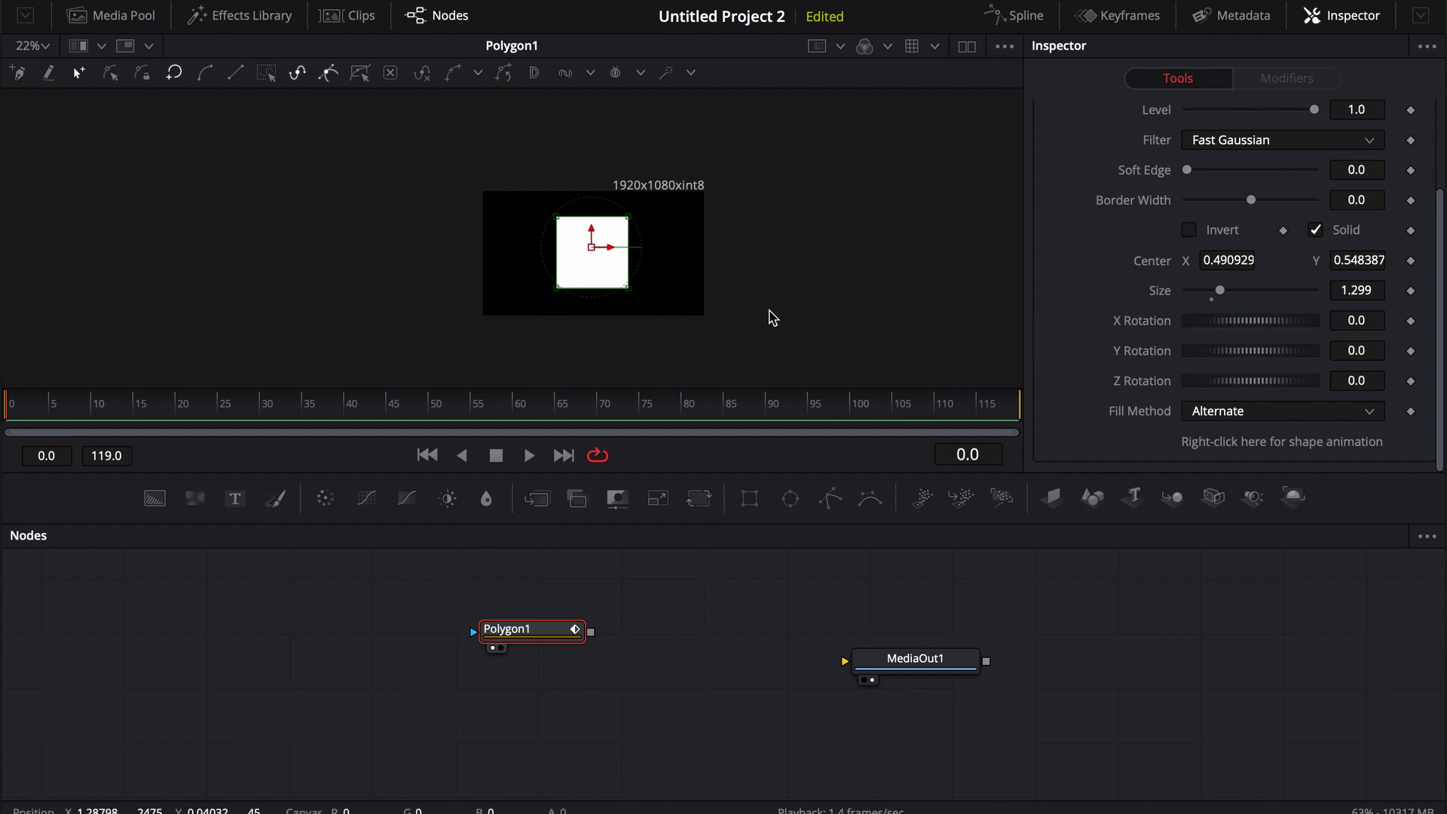
Step: Remove the Polygon1Polygon shape animation, then publish Polygon1's polygon
{"action": "right_click", "coordinate": [1235, 449]}
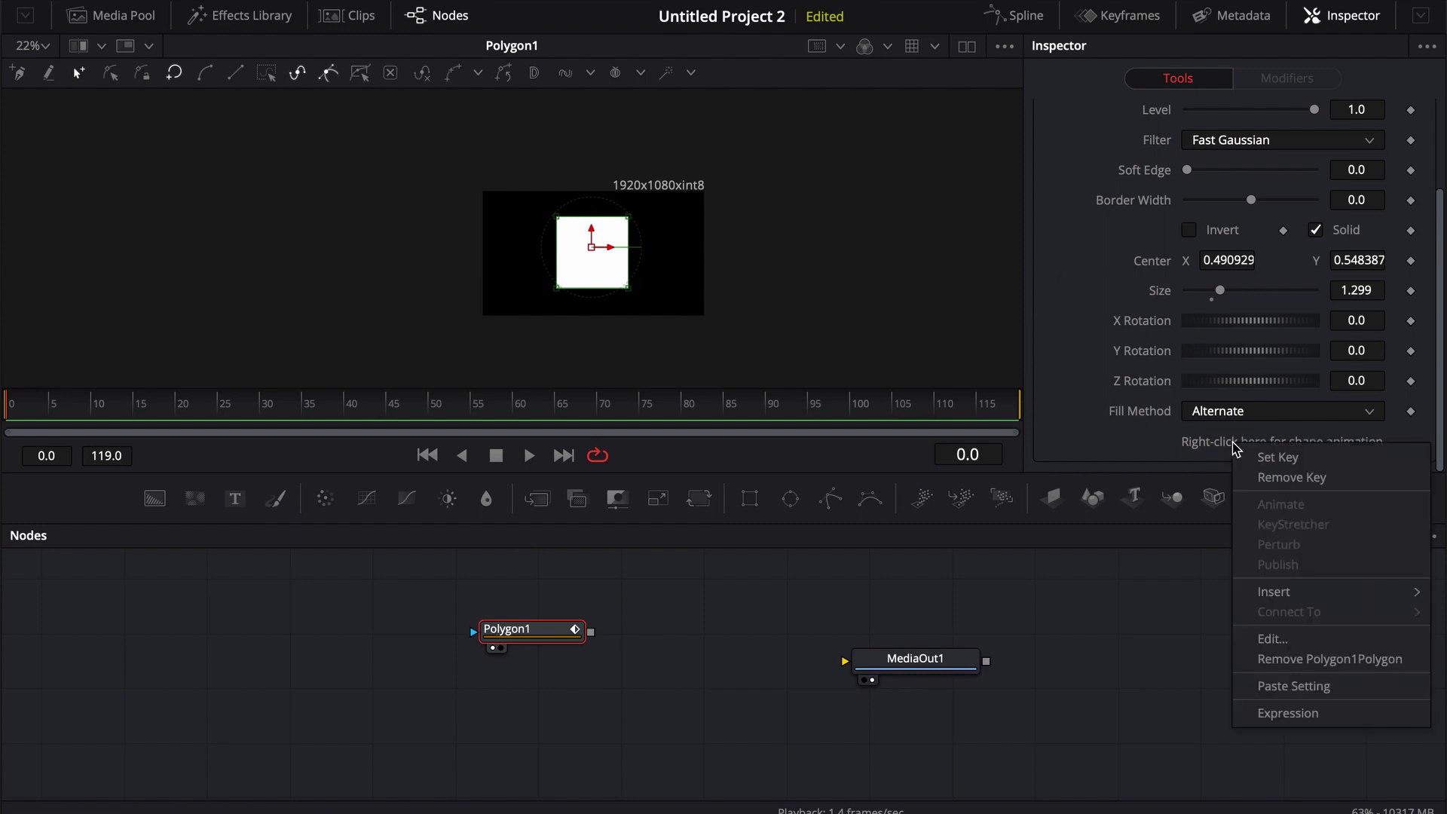
{"action": "left_click", "coordinate": [1287, 660]}
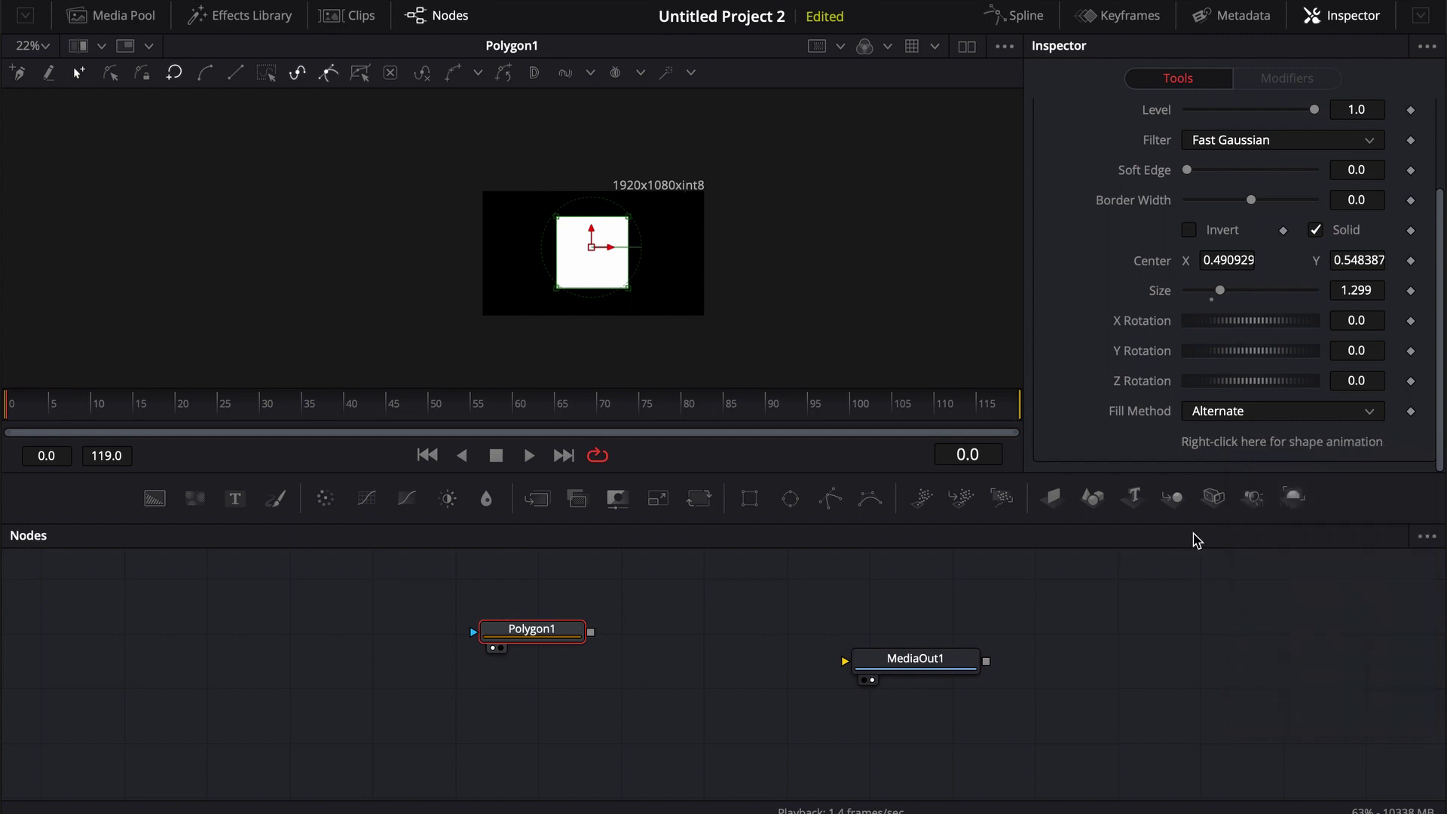
{"action": "right_click", "coordinate": [1220, 447]}
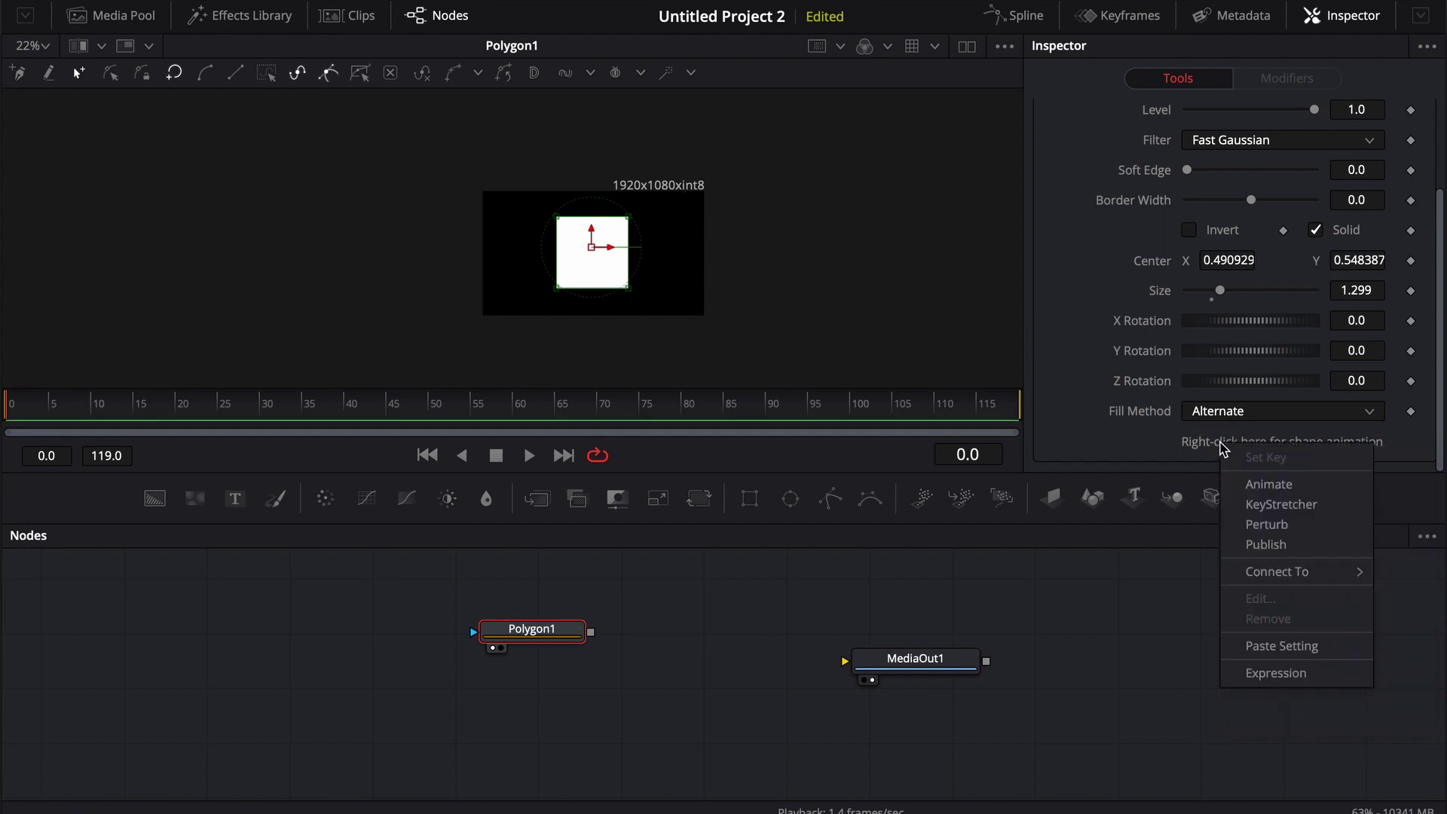
{"action": "left_click", "coordinate": [1266, 545]}
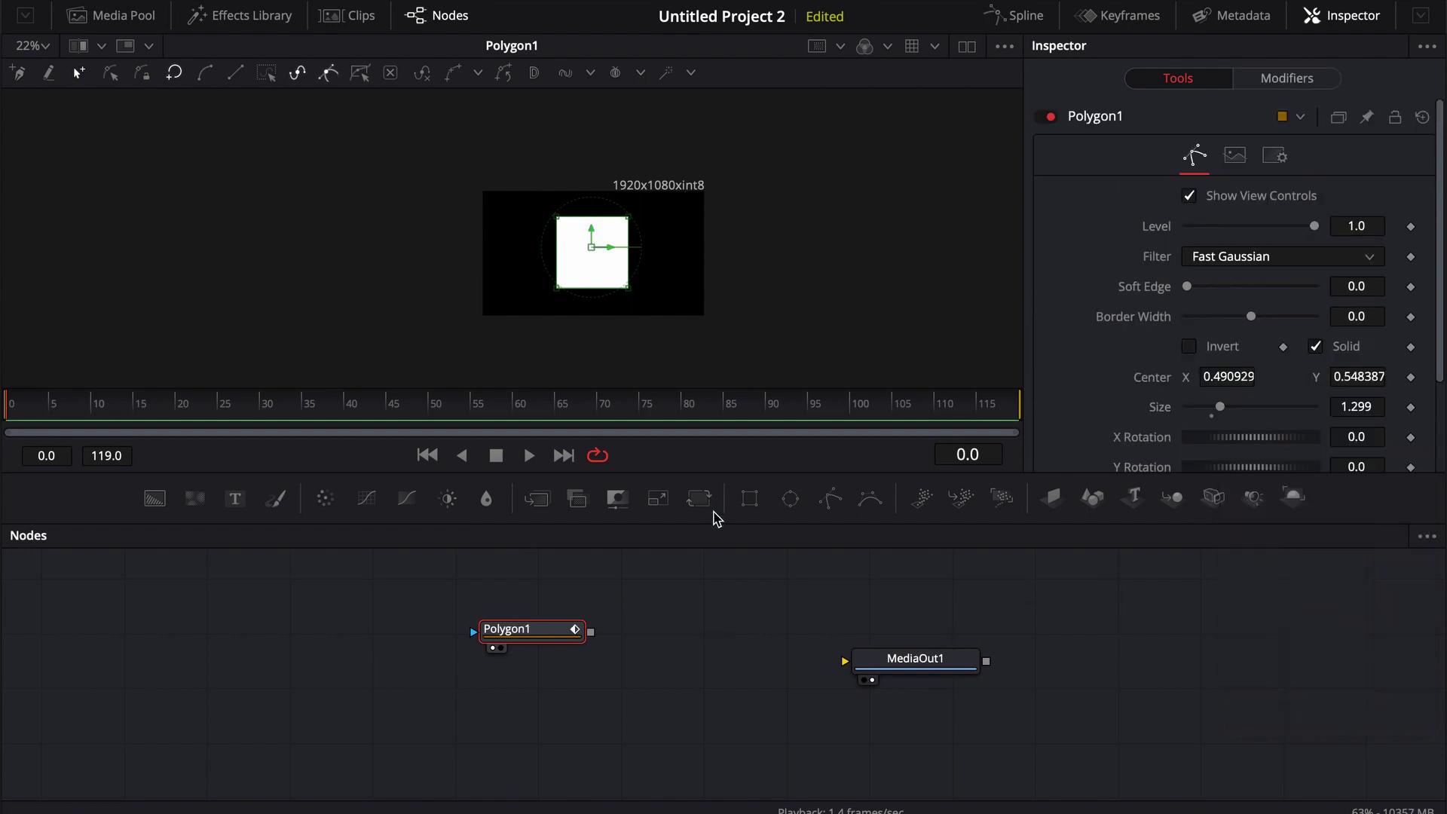
Step: Add an Ellipse1 node, move it below Polygon1, and detach it from Polygon1
{"action": "left_click", "coordinate": [749, 499]}
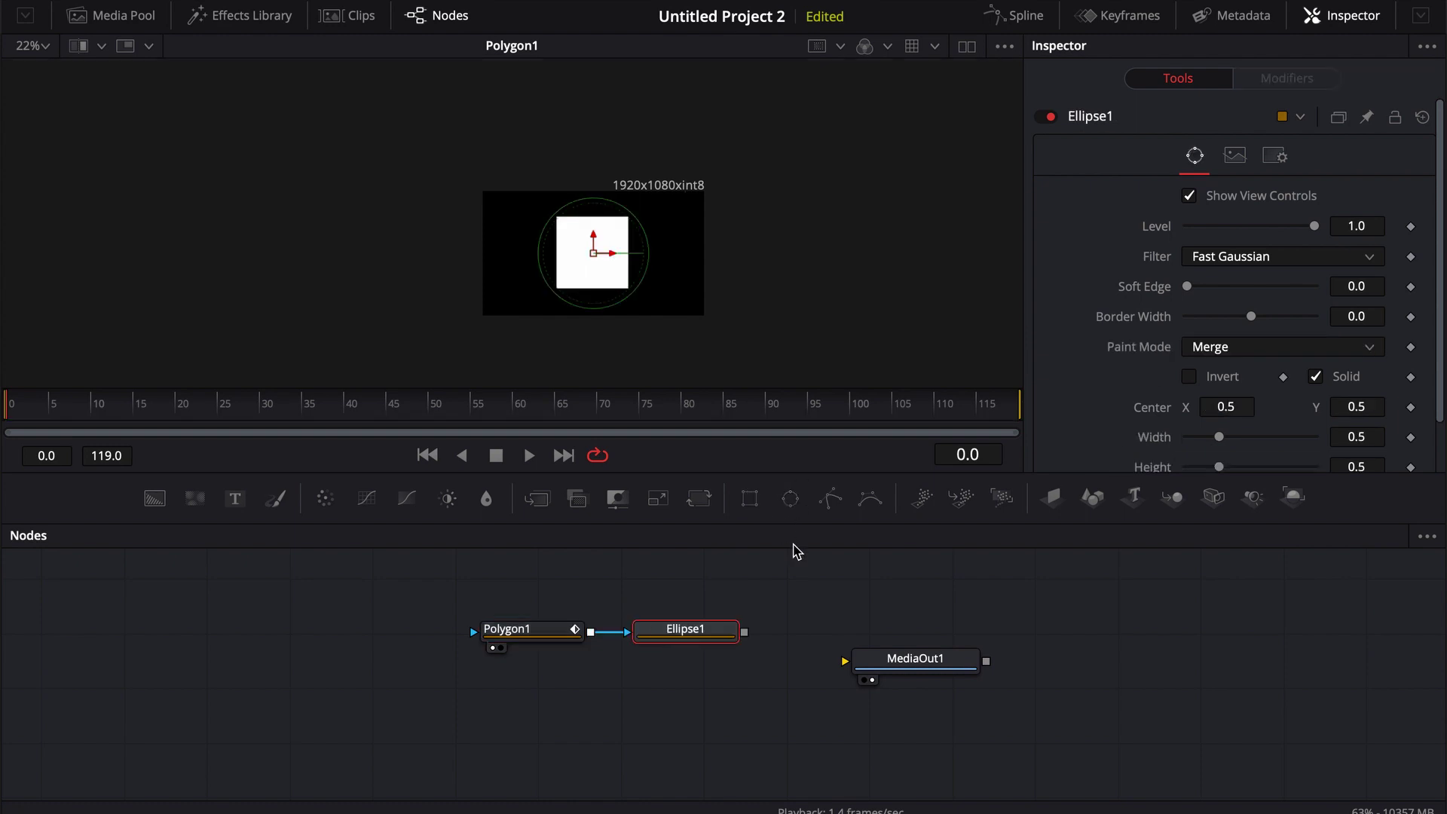
{"action": "left_click", "coordinate": [690, 637]}
{"action": "mouse_move", "coordinate": [690, 636]}
{"action": "left_mouse_down"}
{"action": "mouse_move", "coordinate": [604, 727]}
{"action": "mouse_move", "coordinate": [475, 704]}
{"action": "mouse_move", "coordinate": [187, 587]}
{"action": "left_mouse_up"}
{"action": "mouse_move", "coordinate": [123, 623]}
{"action": "left_mouse_down"}
{"action": "mouse_move", "coordinate": [265, 639]}
{"action": "mouse_move", "coordinate": [249, 685]}
{"action": "mouse_move", "coordinate": [293, 689]}
{"action": "left_mouse_up"}
Step: Set Background1's colour to red, view it, select Ellipse1, and rearrange Polygon1 and Background1
{"action": "left_click", "coordinate": [1348, 337]}
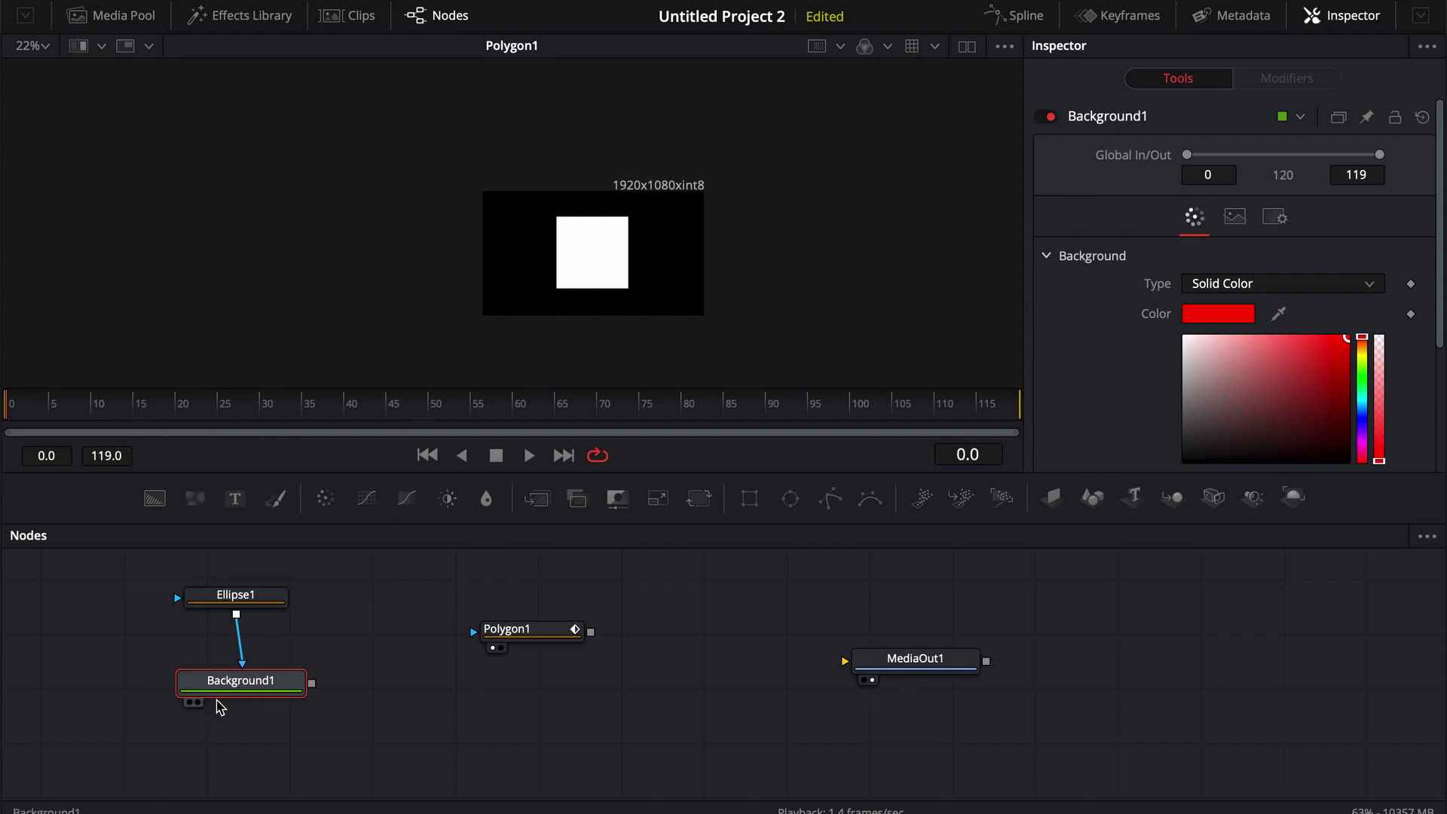
{"action": "key", "text": "1"}
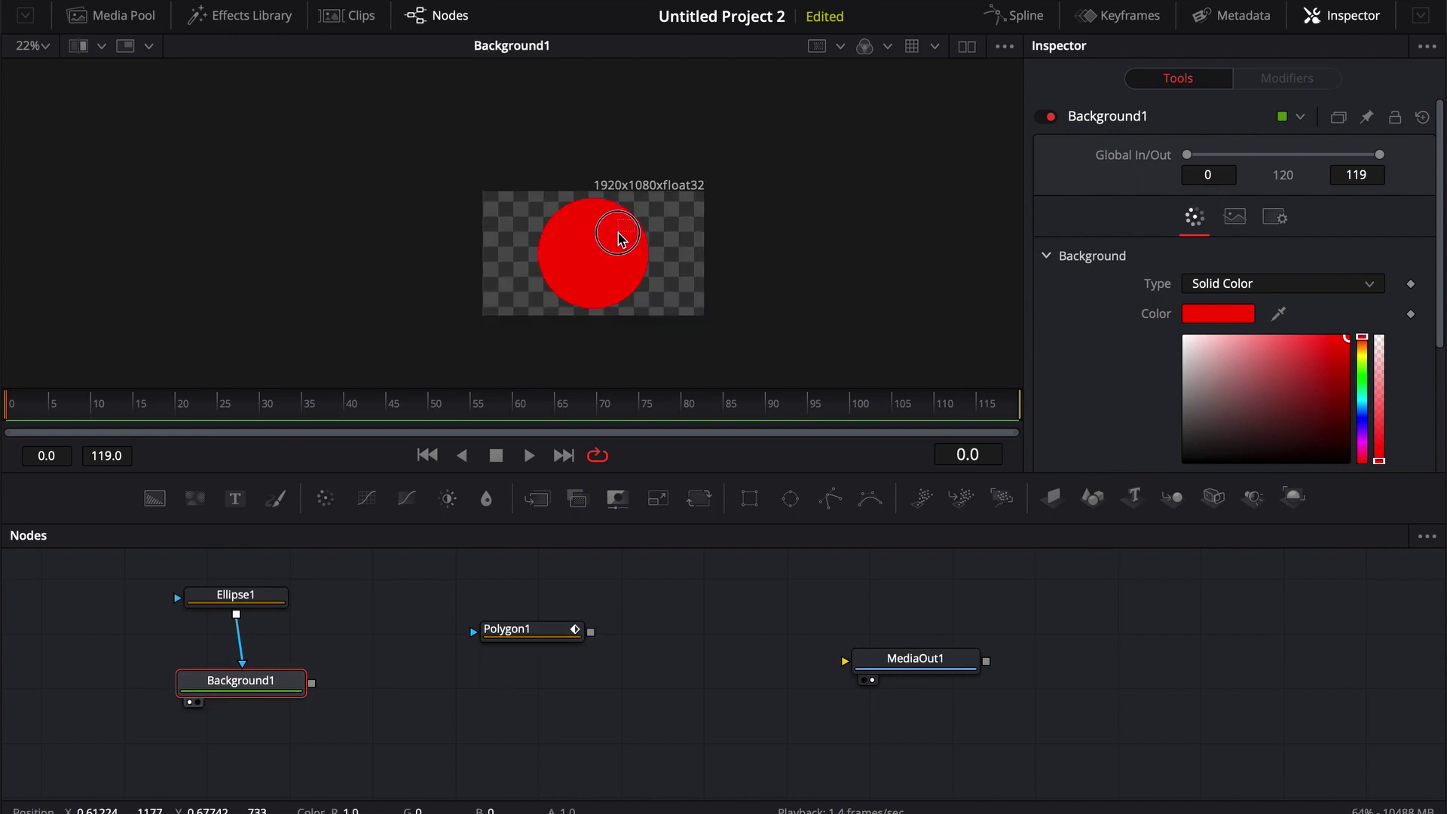
{"action": "left_click", "coordinate": [247, 597]}
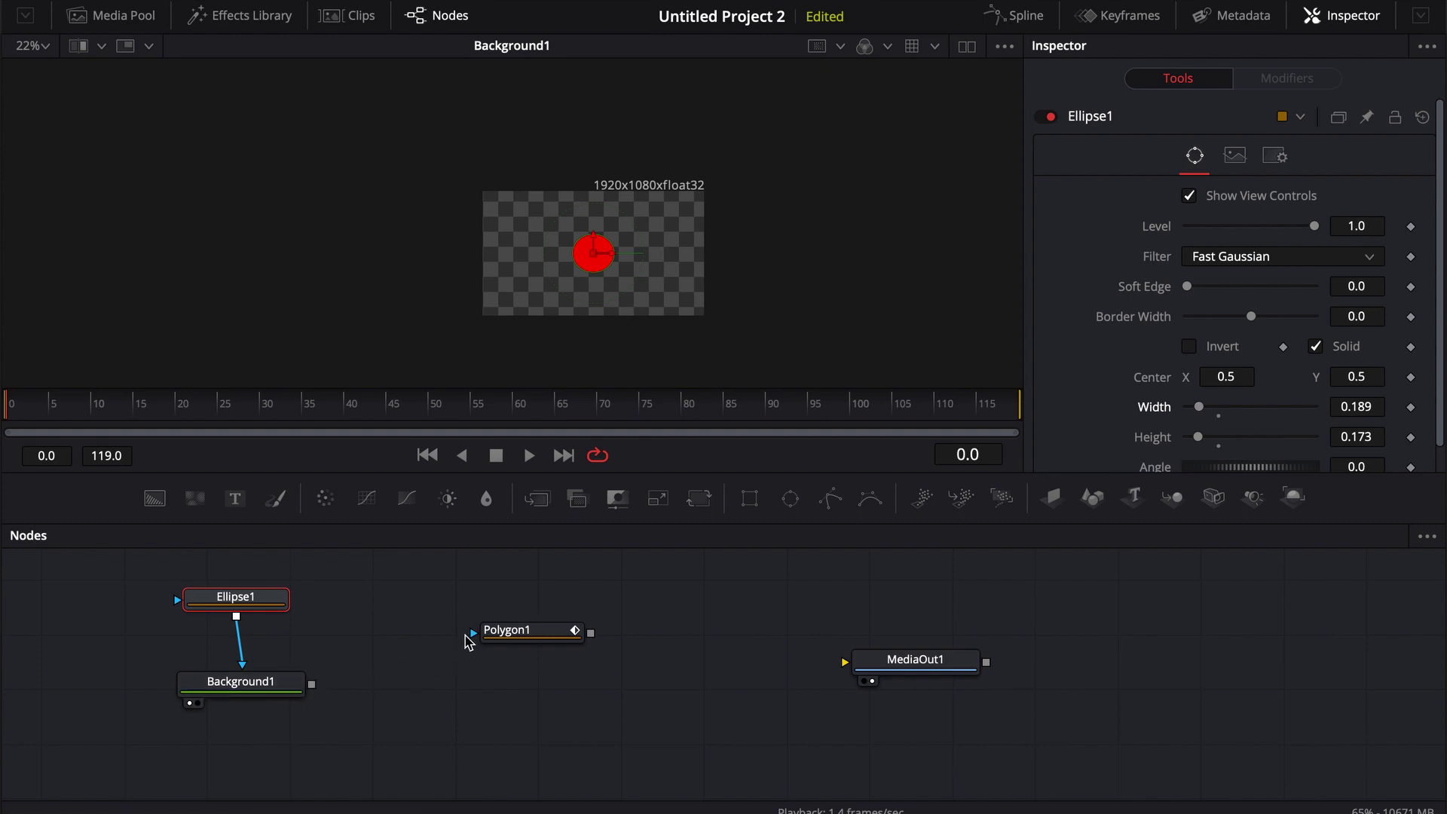
{"action": "left_click_drag", "start_coordinate": [523, 635], "coordinate": [736, 284]}
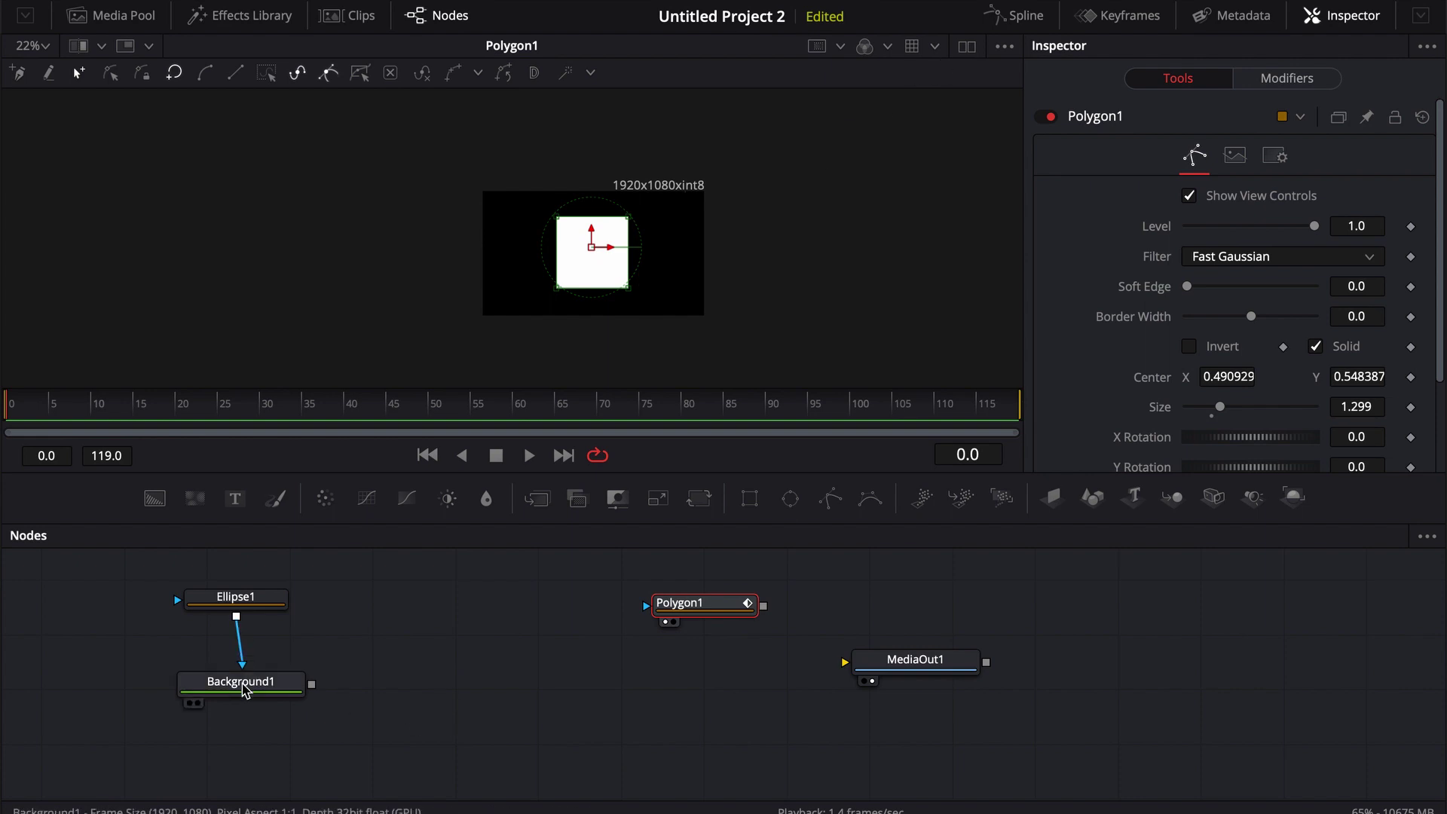
{"action": "left_click_drag", "start_coordinate": [245, 690], "coordinate": [240, 674]}
Step: Make Ellipse1's Center follow a new Path modifier
{"action": "left_click", "coordinate": [249, 605]}
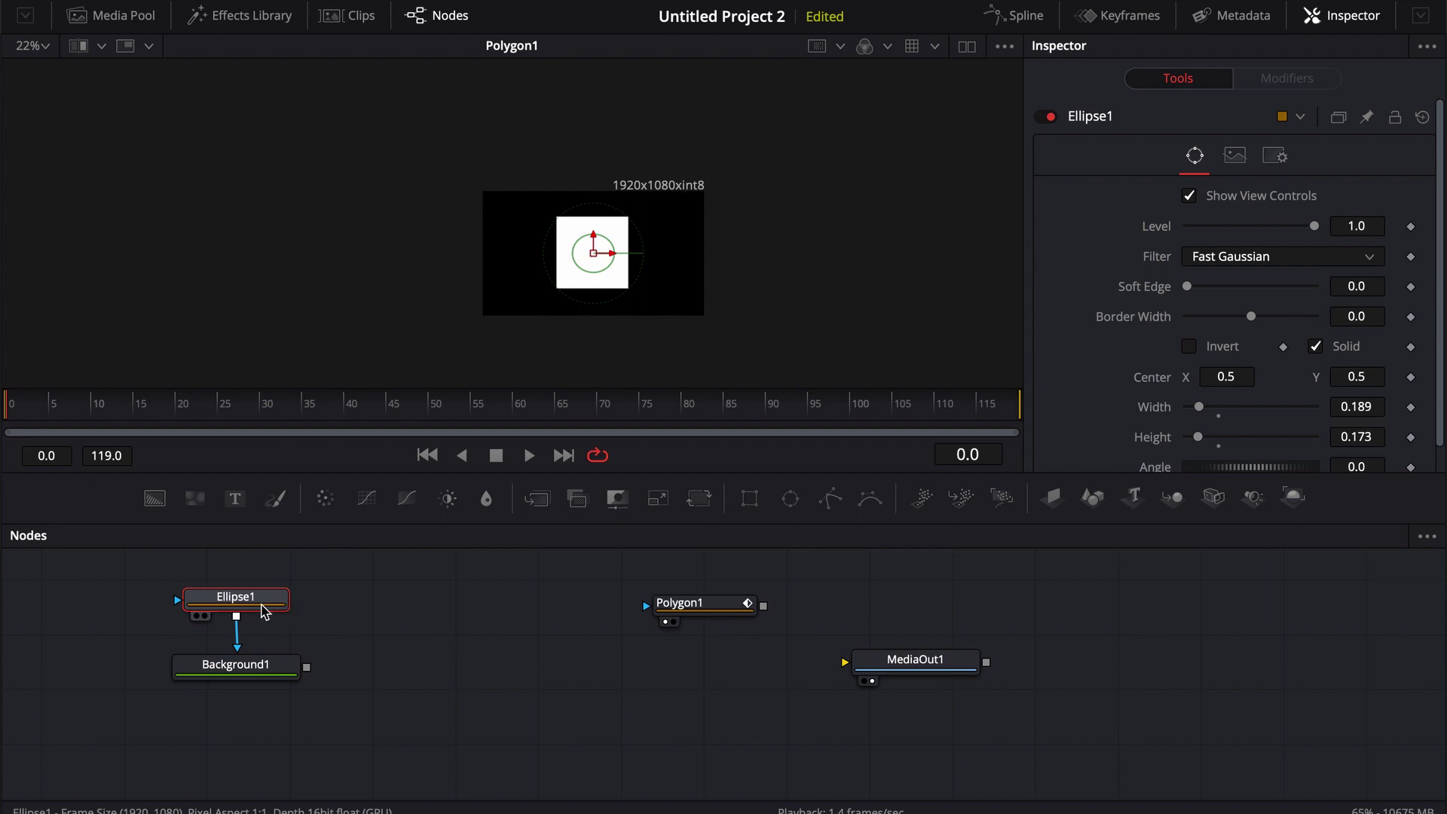
{"action": "right_click", "coordinate": [1145, 381]}
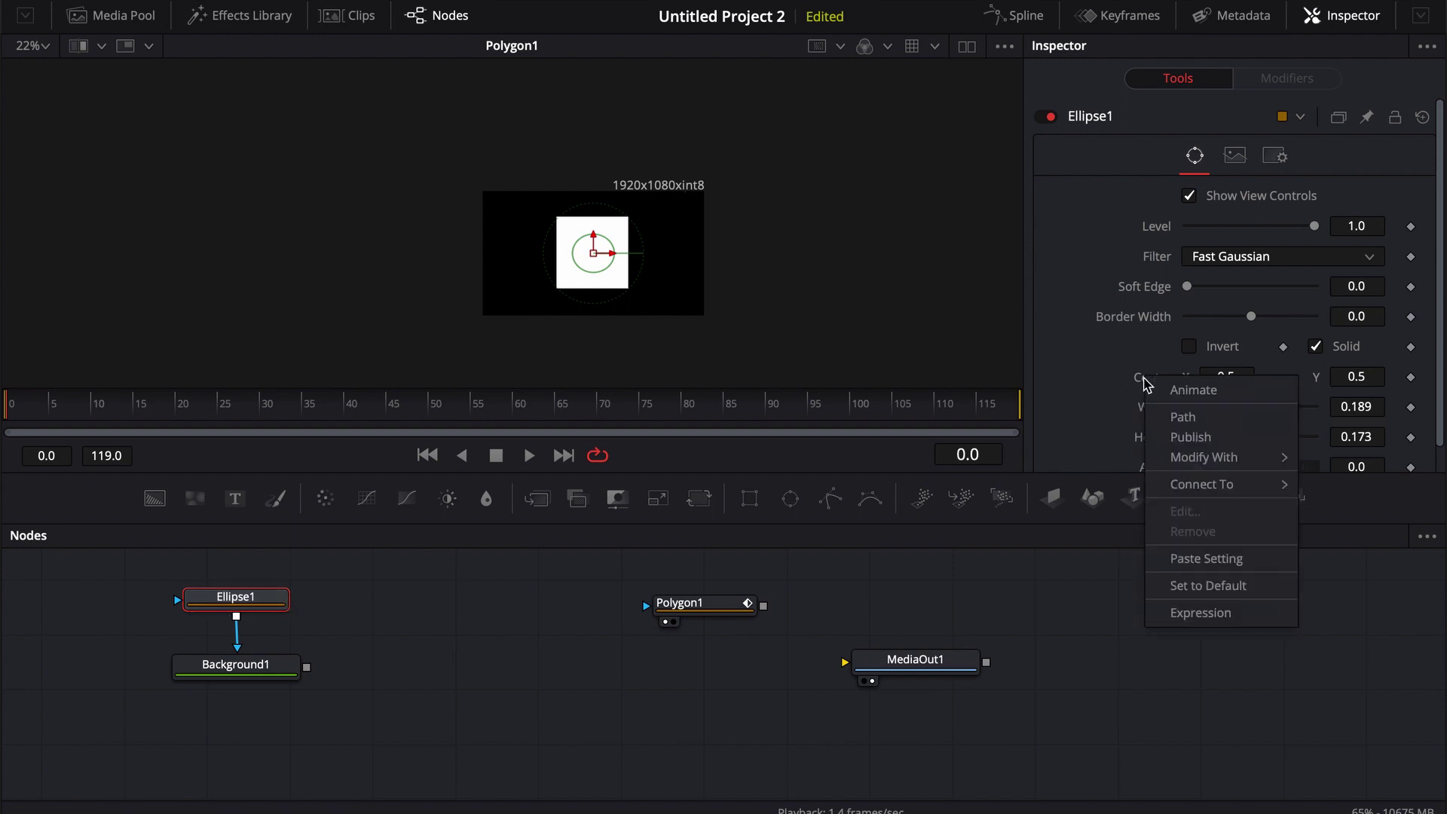
{"action": "left_click", "coordinate": [1180, 418]}
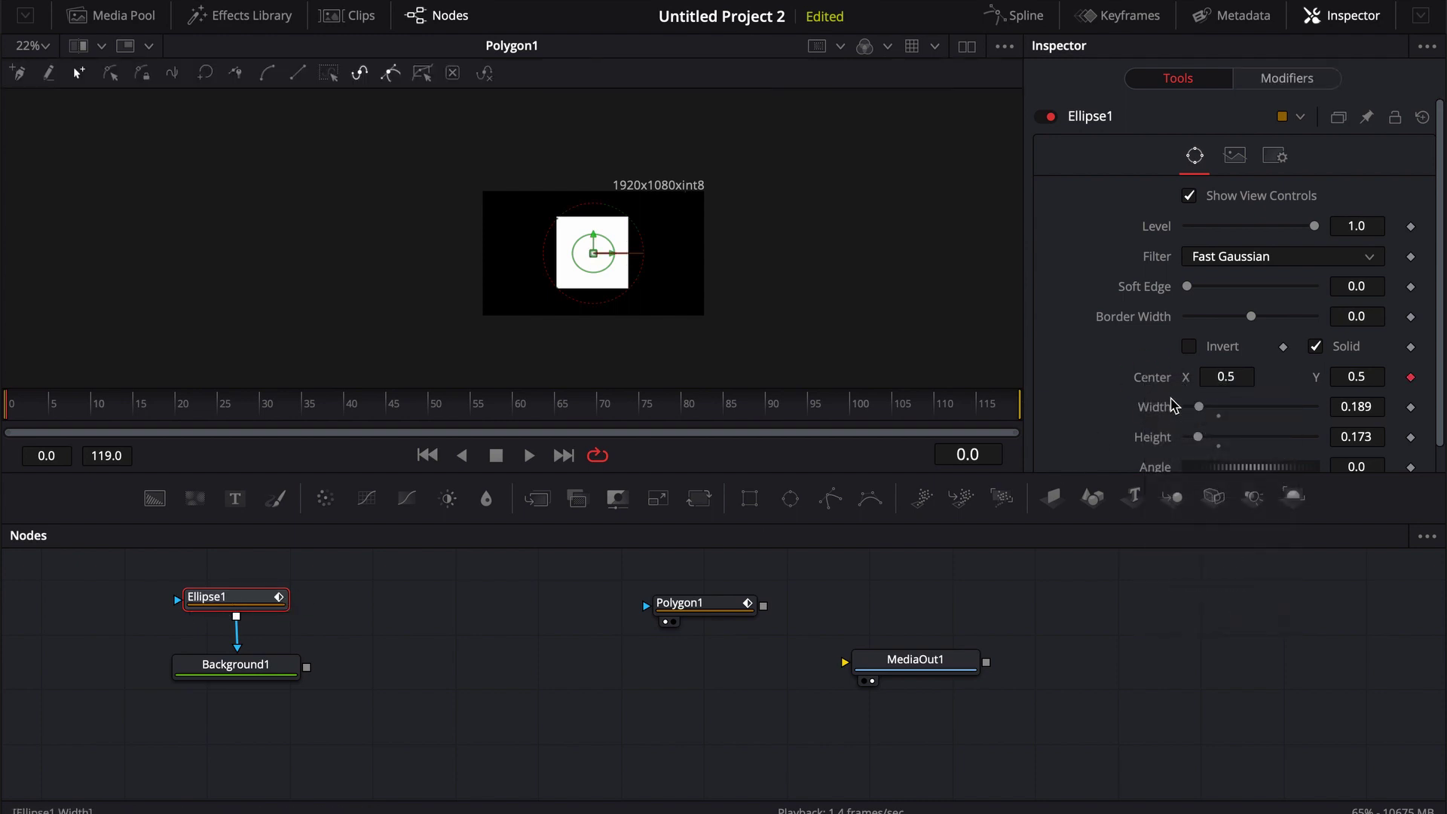
Step: Connect Path1's shape to Polygon1's published Polygon value
{"action": "left_click", "coordinate": [1290, 80]}
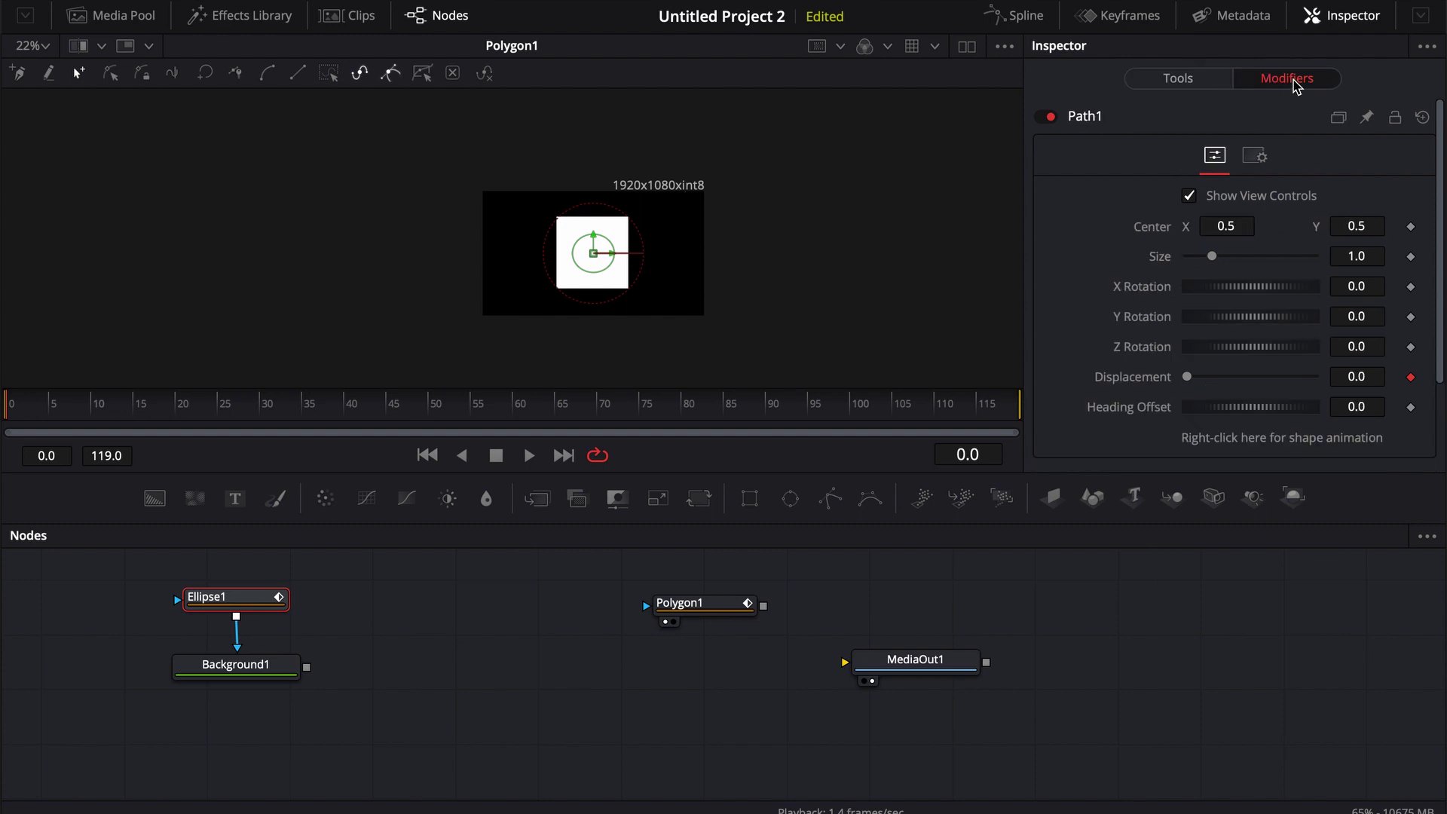
{"action": "right_click", "coordinate": [1235, 443]}
{"action": "mouse_move", "coordinate": [1291, 570]}
{"action": "mouse_move", "coordinate": [1183, 582]}
{"action": "left_click", "coordinate": [1274, 580]}
{"action": "left_click", "coordinate": [184, 686]}
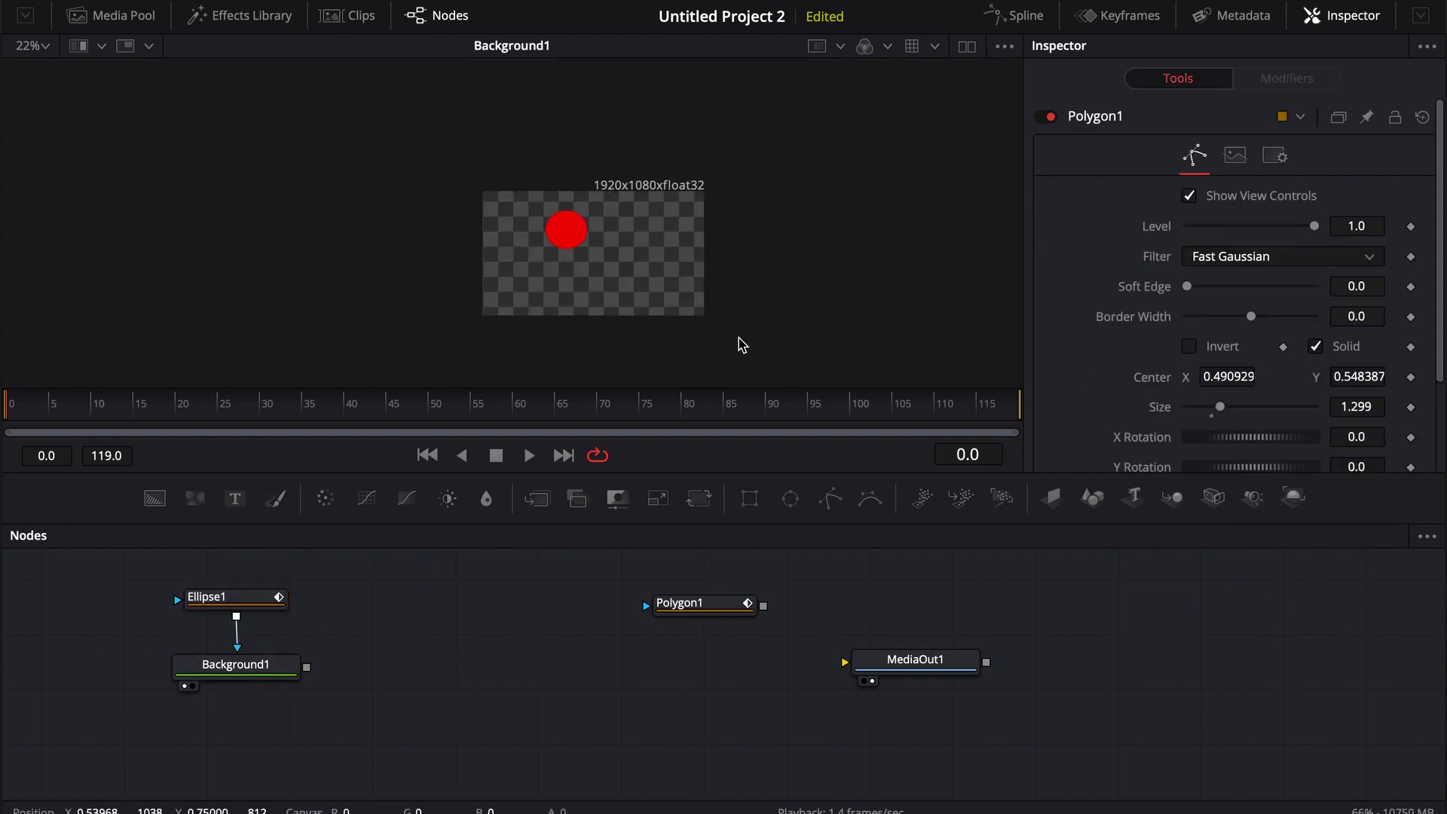
Step: Remove Path1's existing Displacement keyframe and test the slider to preview the ellipse moving
{"action": "left_click", "coordinate": [718, 609]}
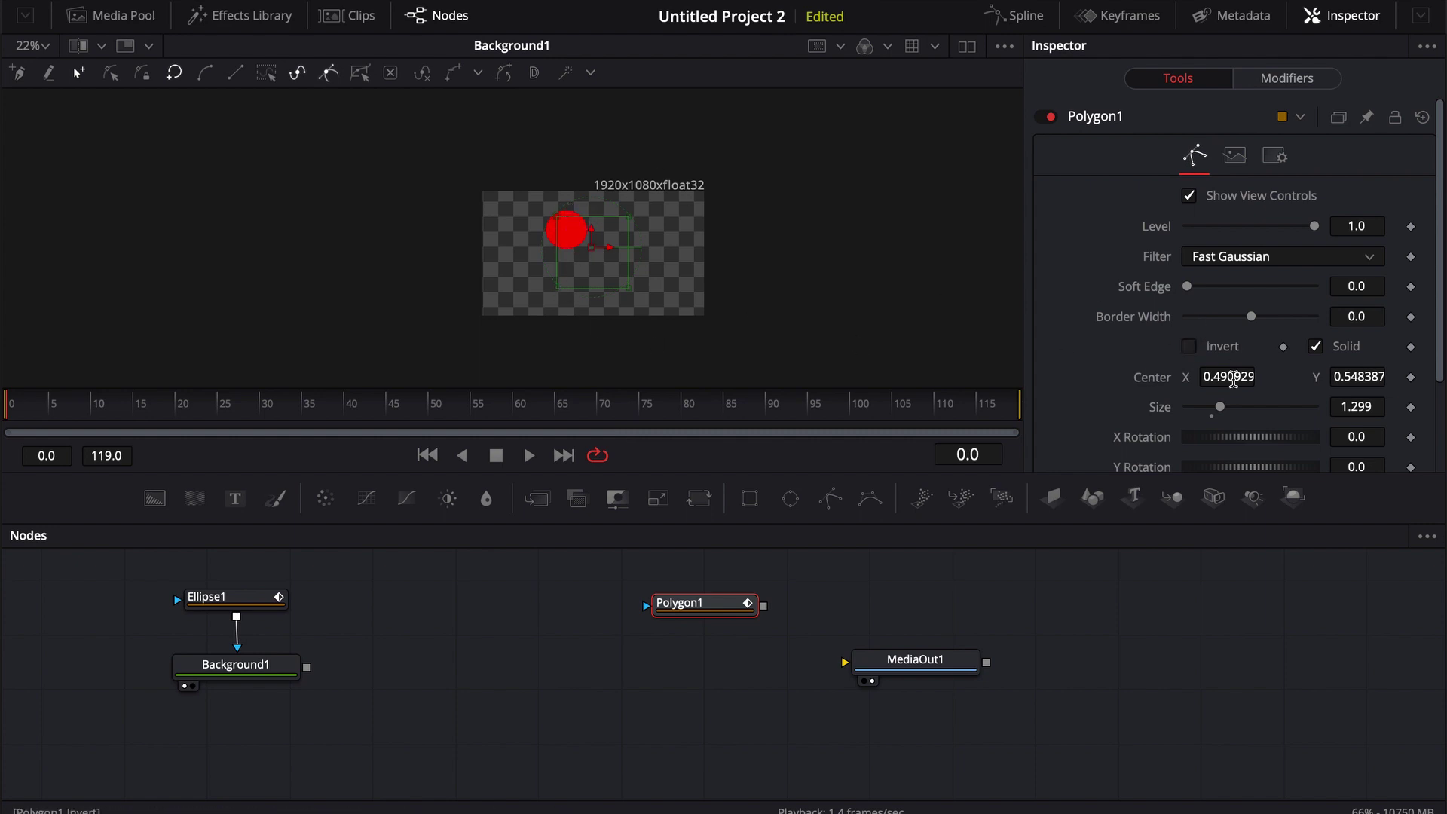
{"action": "left_click", "coordinate": [226, 599]}
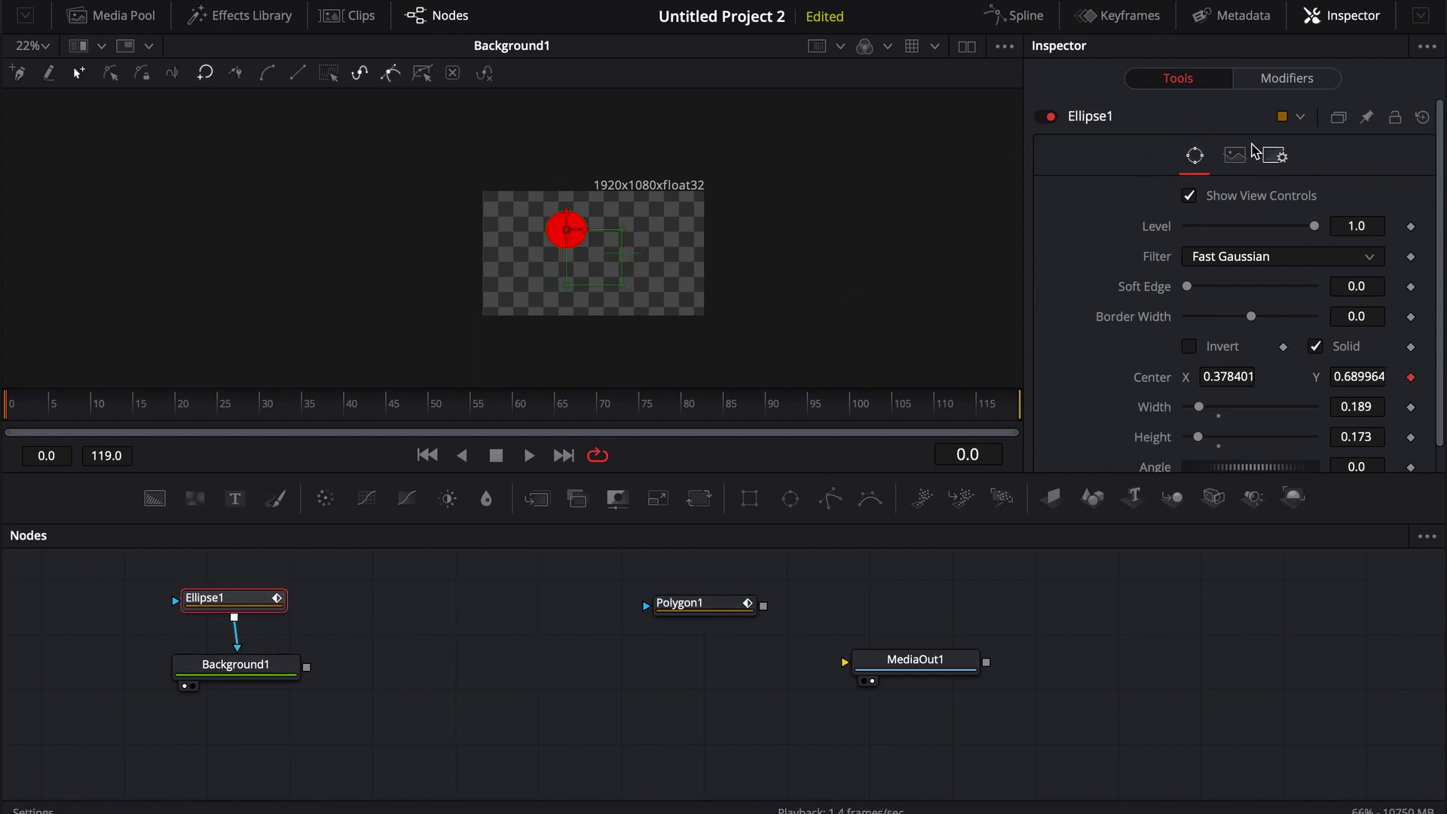
{"action": "left_click", "coordinate": [1279, 81]}
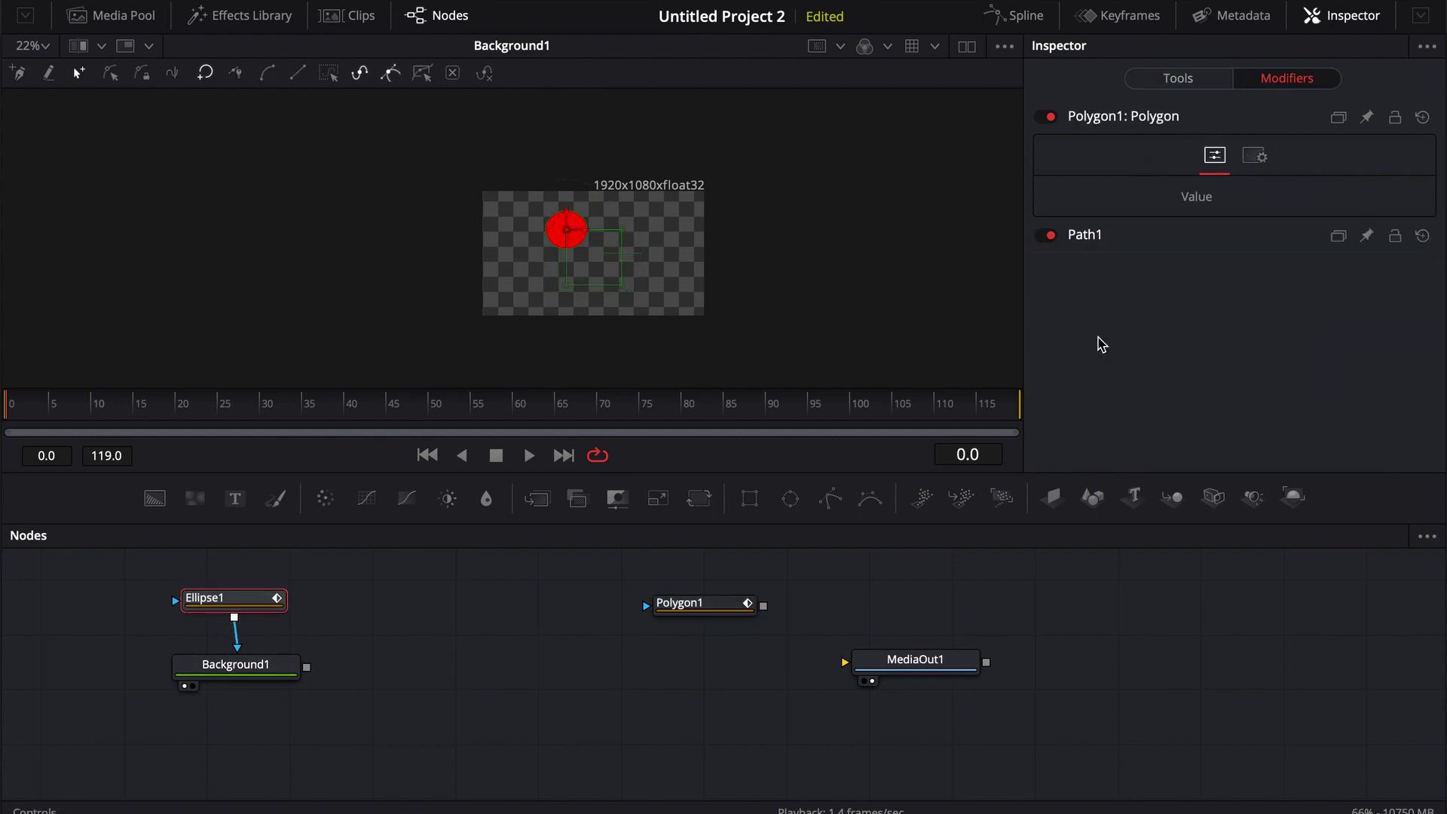
{"action": "left_click", "coordinate": [1085, 236]}
{"action": "scroll", "coordinate": [1091, 271], "scroll_direction": "down", "scroll_amount": 1}
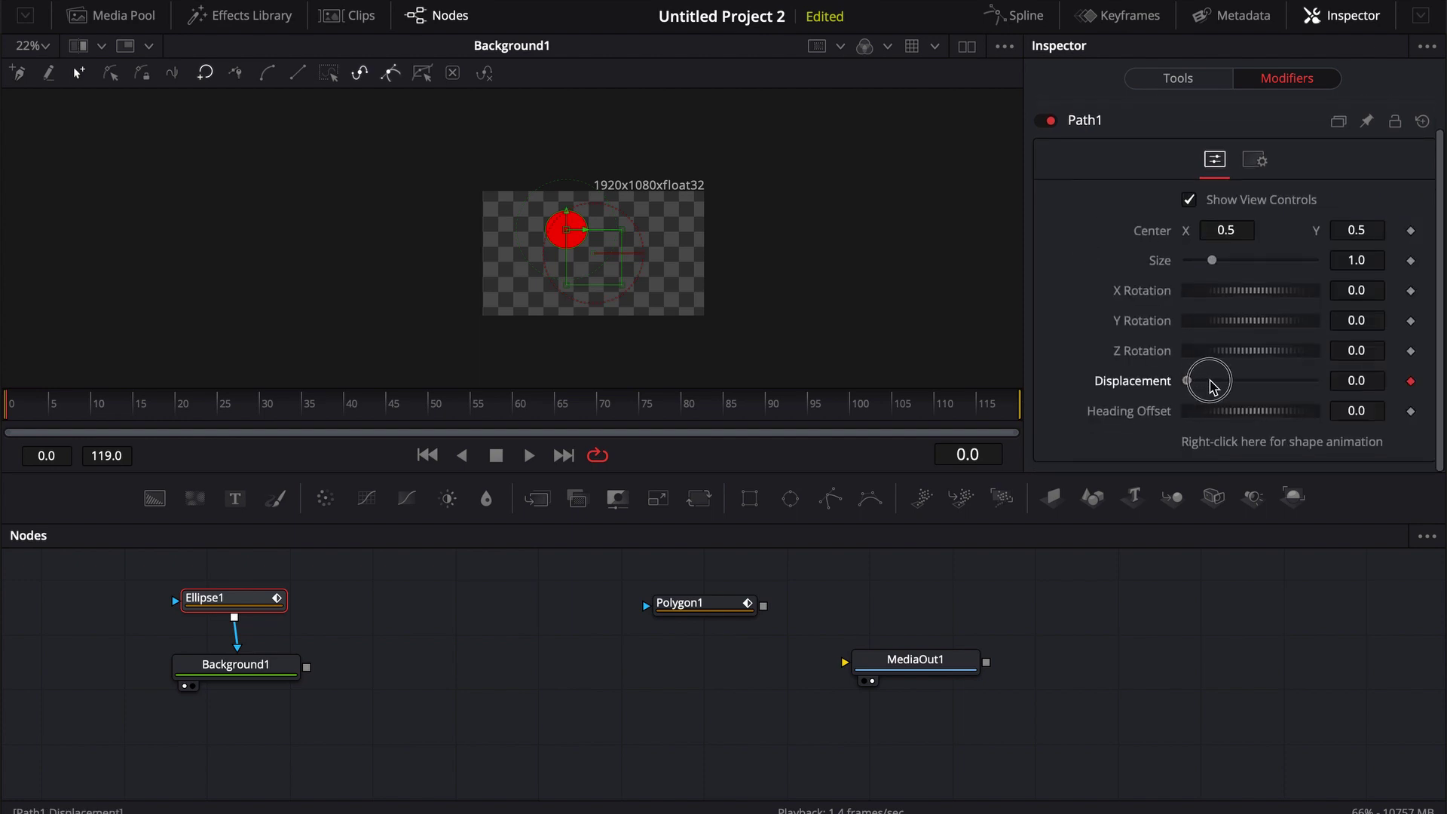
{"action": "left_click", "coordinate": [1411, 381]}
{"action": "mouse_move", "coordinate": [1188, 380]}
{"action": "left_mouse_down"}
{"action": "mouse_move", "coordinate": [1317, 385]}
{"action": "mouse_move", "coordinate": [1188, 385]}
{"action": "left_mouse_up"}
Step: Key Displacement at 0.0 on frame 0 and 0.386 on frame 68, then reselect Ellipse1
{"action": "left_click", "coordinate": [1412, 382]}
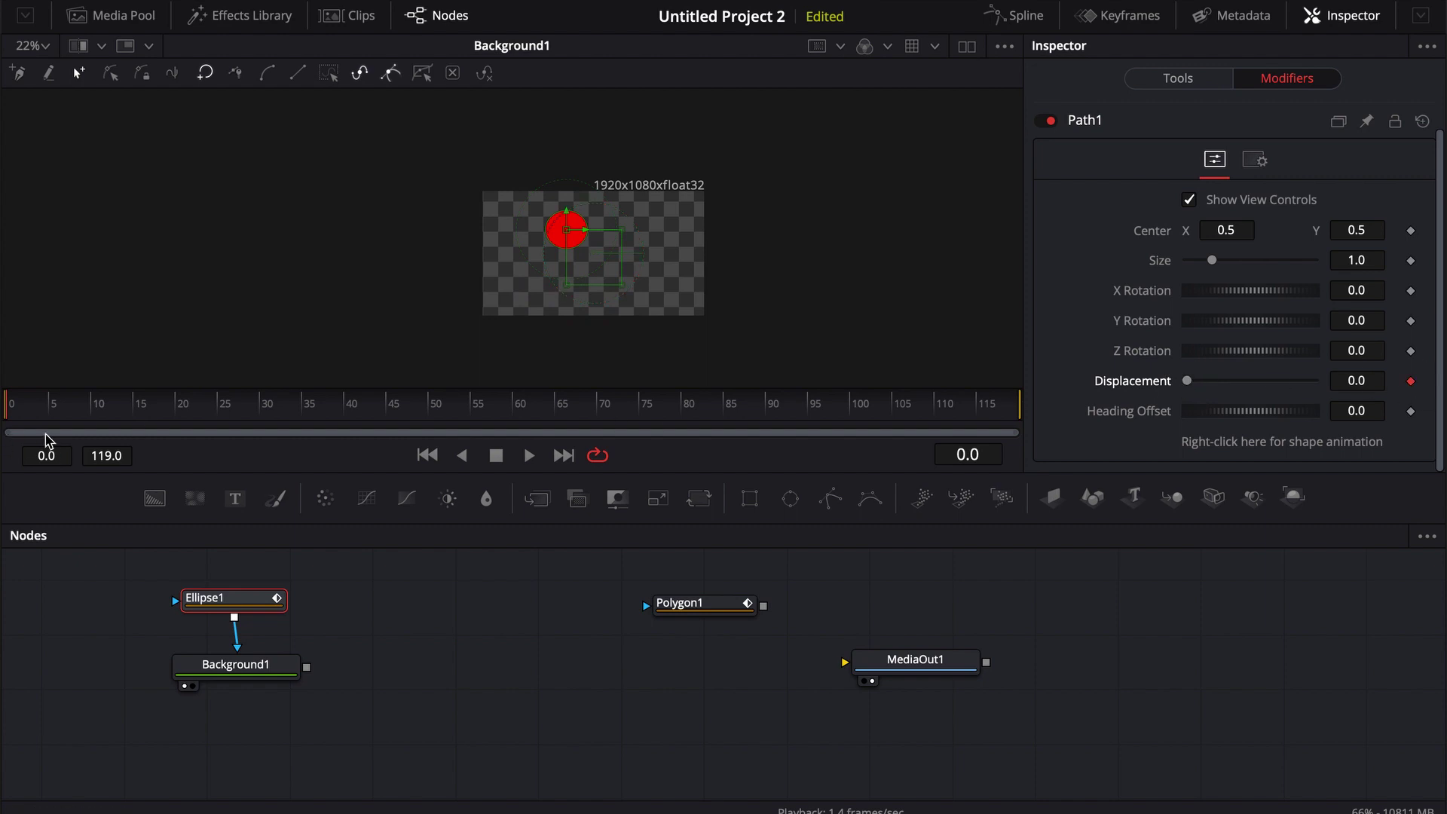
{"action": "left_click_drag", "start_coordinate": [345, 399], "coordinate": [587, 392]}
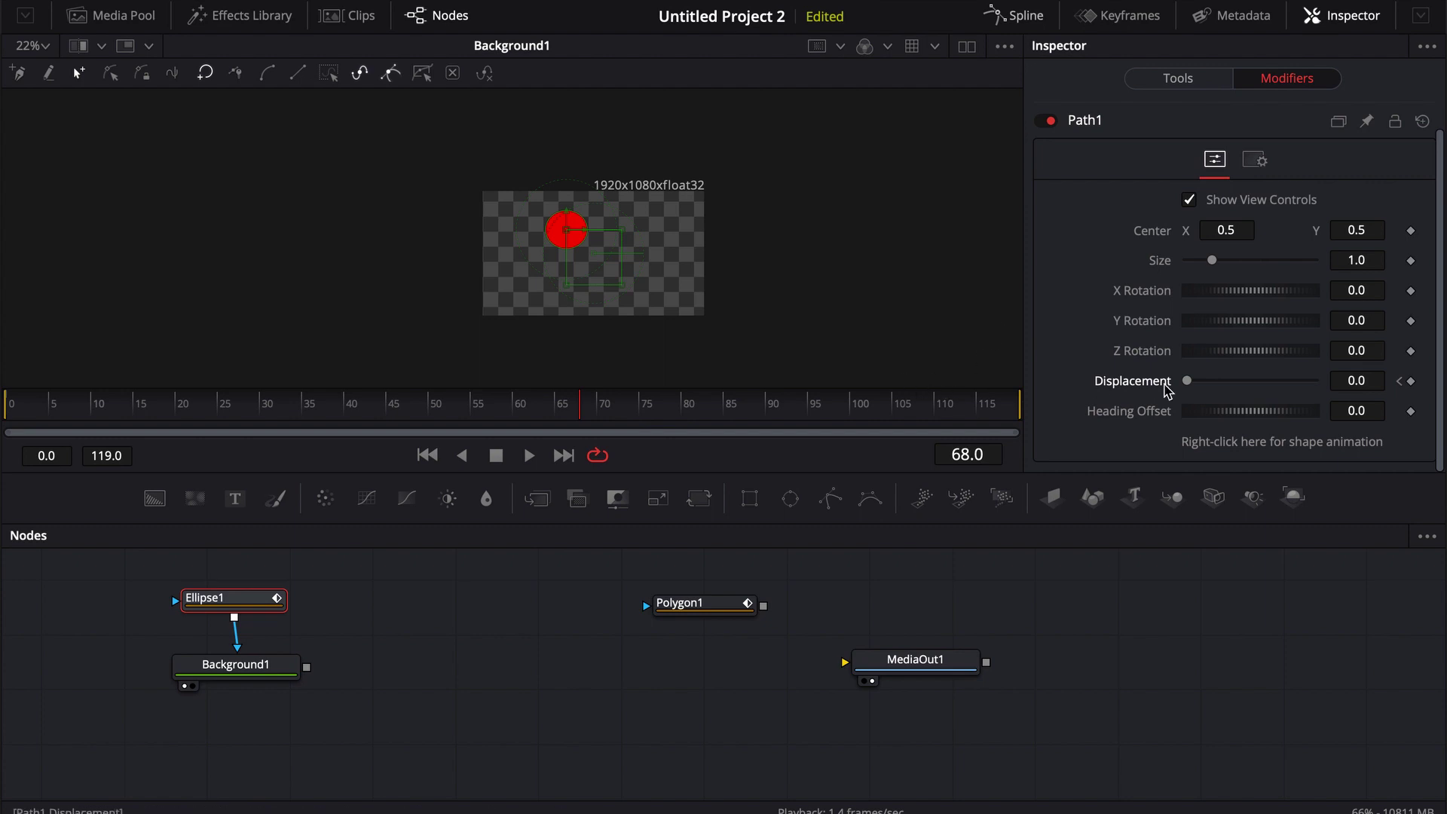
{"action": "left_click_drag", "start_coordinate": [1201, 386], "coordinate": [1237, 380]}
{"action": "left_click", "coordinate": [586, 283]}
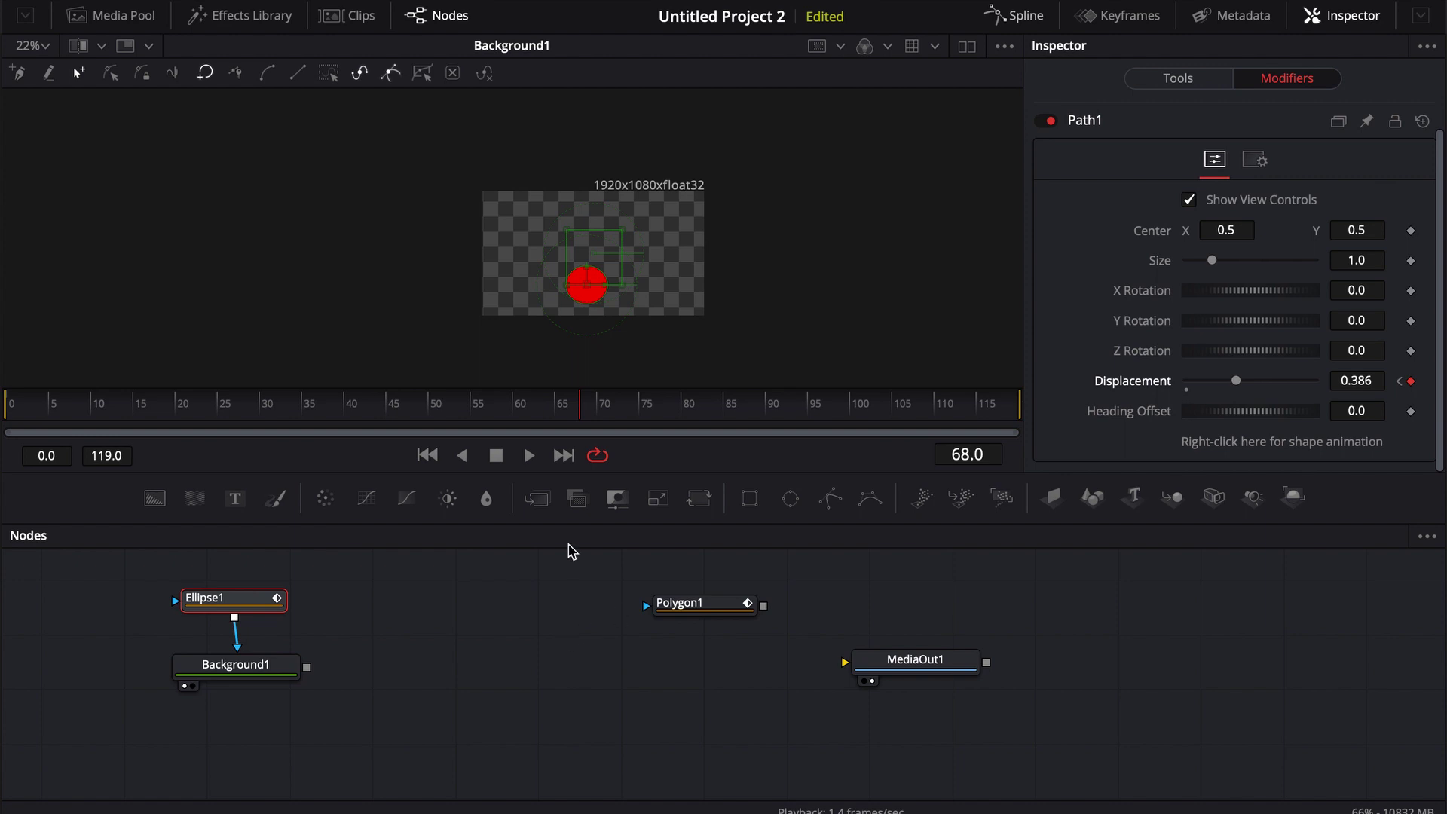
{"action": "left_click_drag", "start_coordinate": [254, 606], "coordinate": [259, 608]}
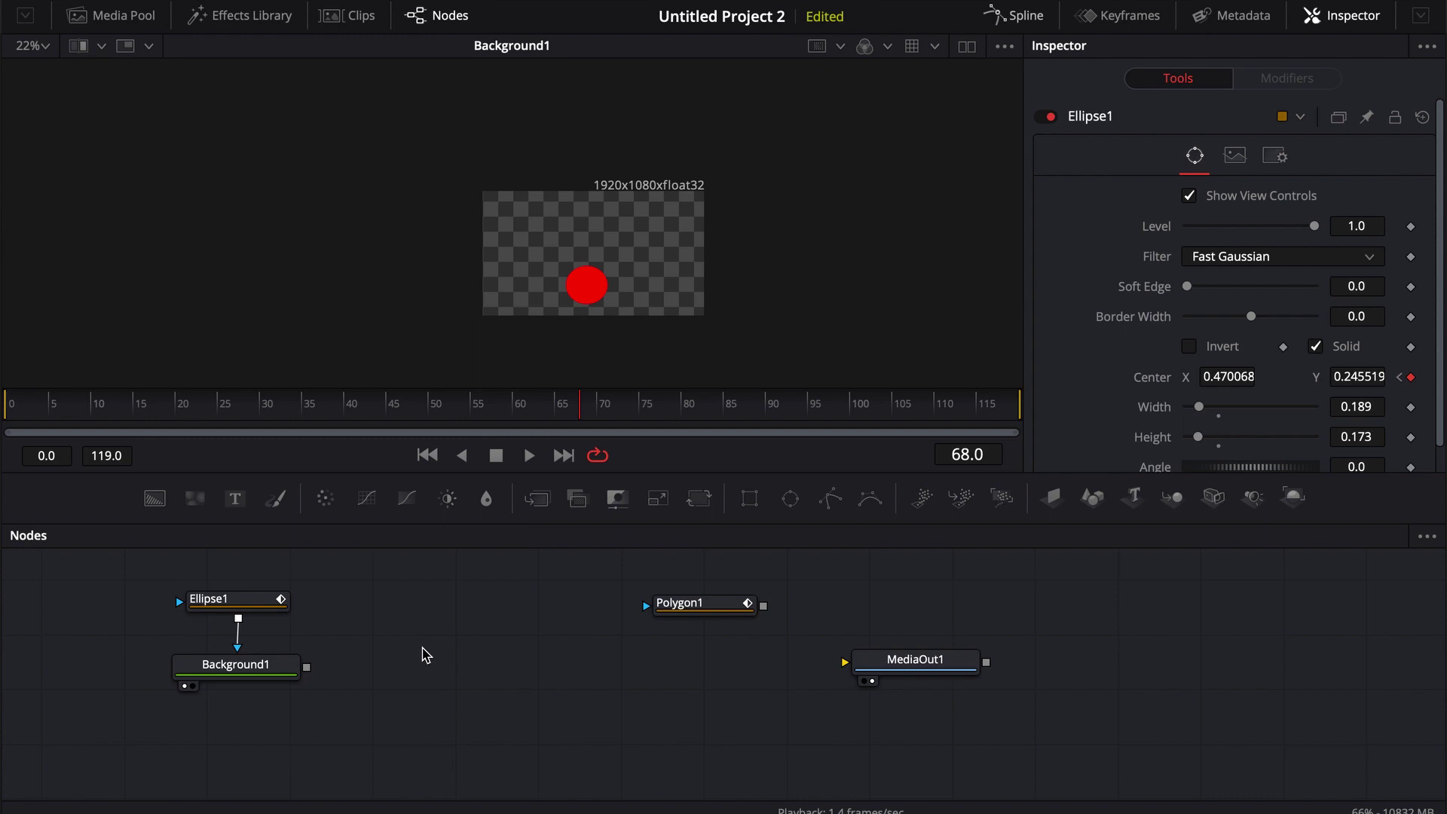
Step: Draw a closed irregular Polygon2 shape around the circle, then detach the node and place it left
{"action": "left_click", "coordinate": [678, 604]}
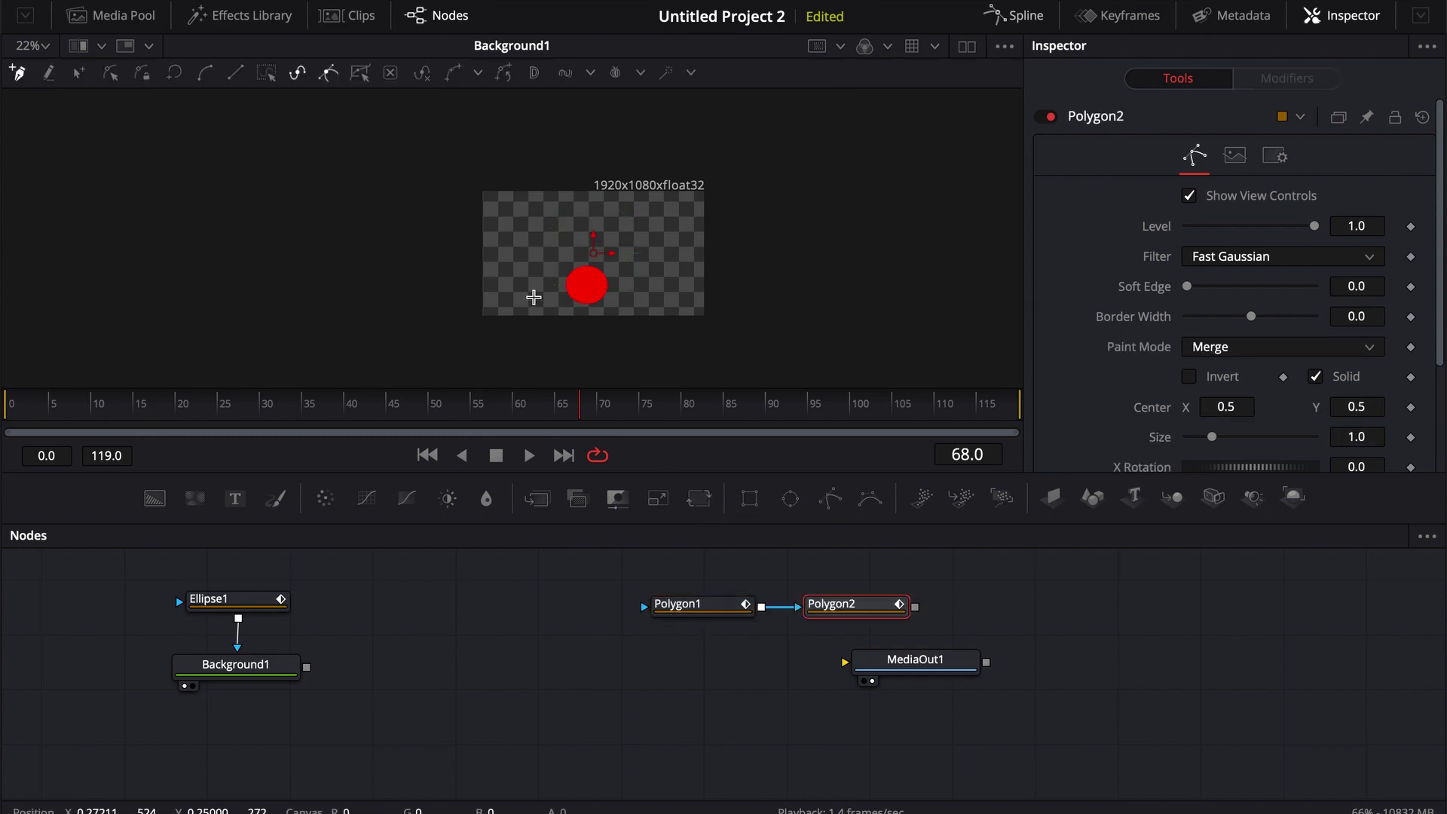
{"action": "left_click", "coordinate": [536, 295]}
{"action": "left_click", "coordinate": [525, 244]}
{"action": "left_click", "coordinate": [548, 205]}
{"action": "left_click", "coordinate": [559, 273]}
{"action": "left_click", "coordinate": [659, 218]}
{"action": "left_click", "coordinate": [675, 257]}
{"action": "left_click", "coordinate": [682, 276]}
{"action": "left_click", "coordinate": [639, 319]}
{"action": "left_click", "coordinate": [536, 295]}
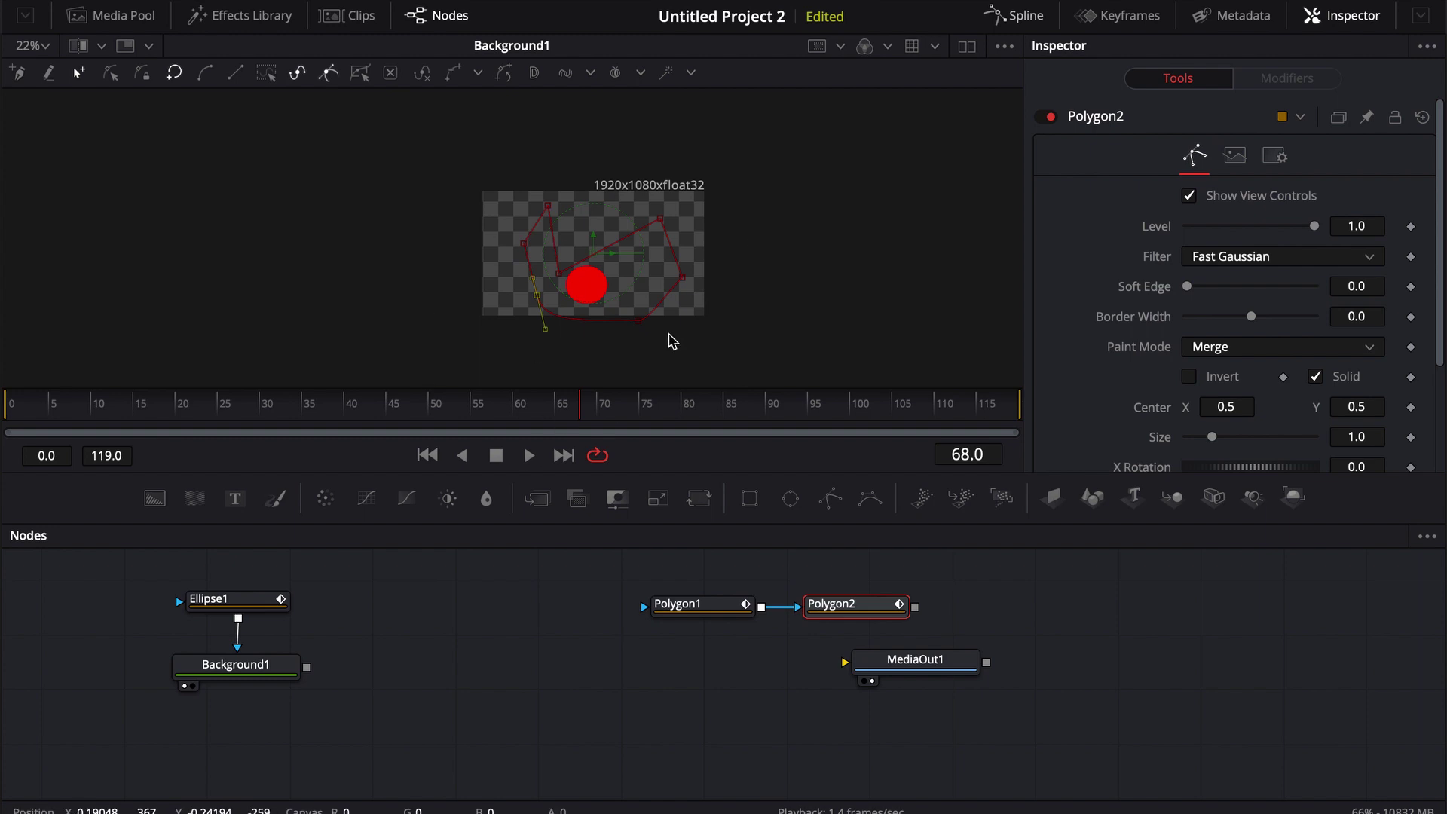
{"action": "mouse_move", "coordinate": [800, 612]}
{"action": "left_mouse_down"}
{"action": "mouse_move", "coordinate": [829, 609]}
{"action": "mouse_move", "coordinate": [507, 606]}
{"action": "left_mouse_up"}
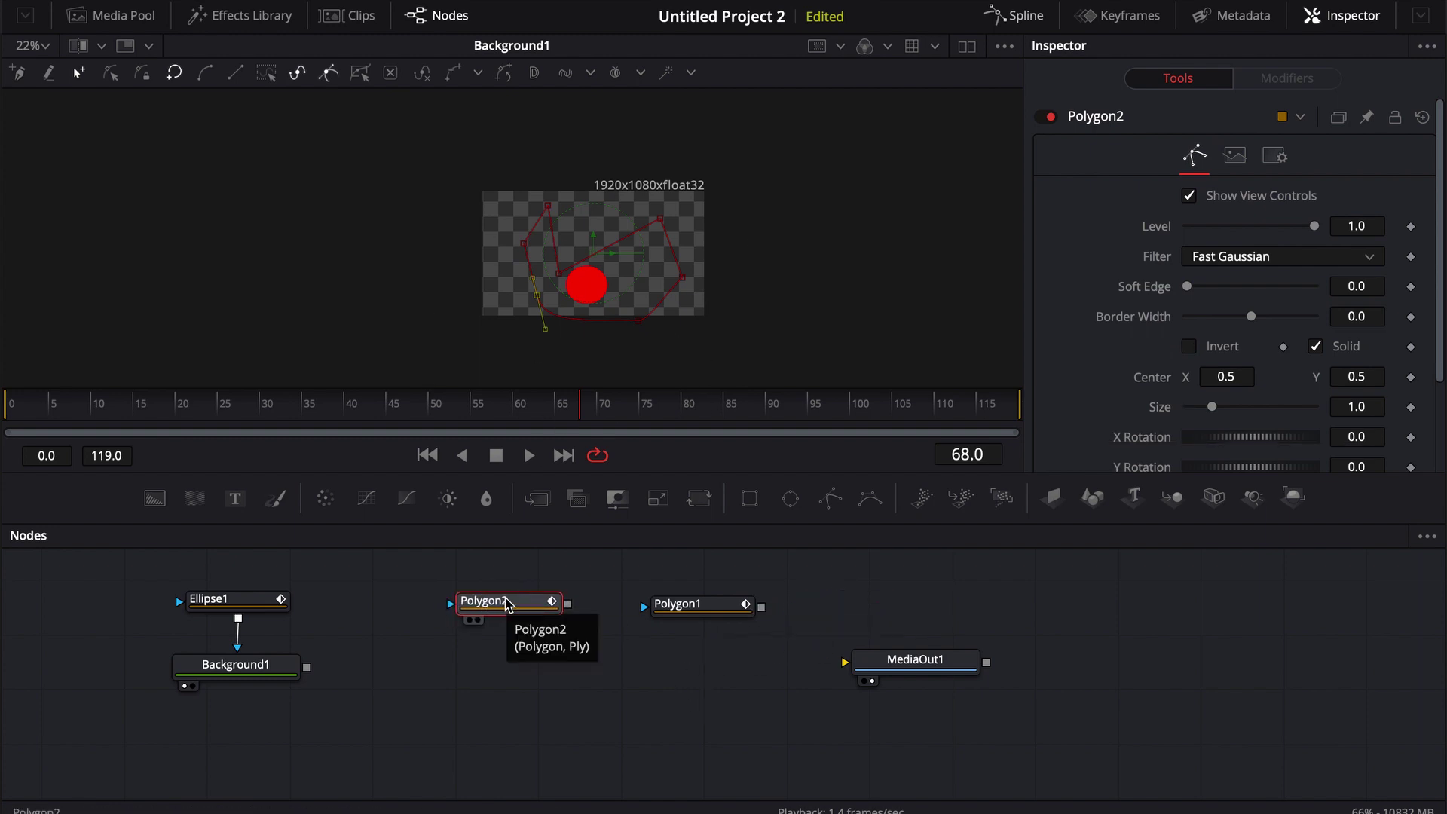
Step: Save Polygon2's settings as 'Polygon2' in the Settings folder
{"action": "right_click", "coordinate": [503, 607]}
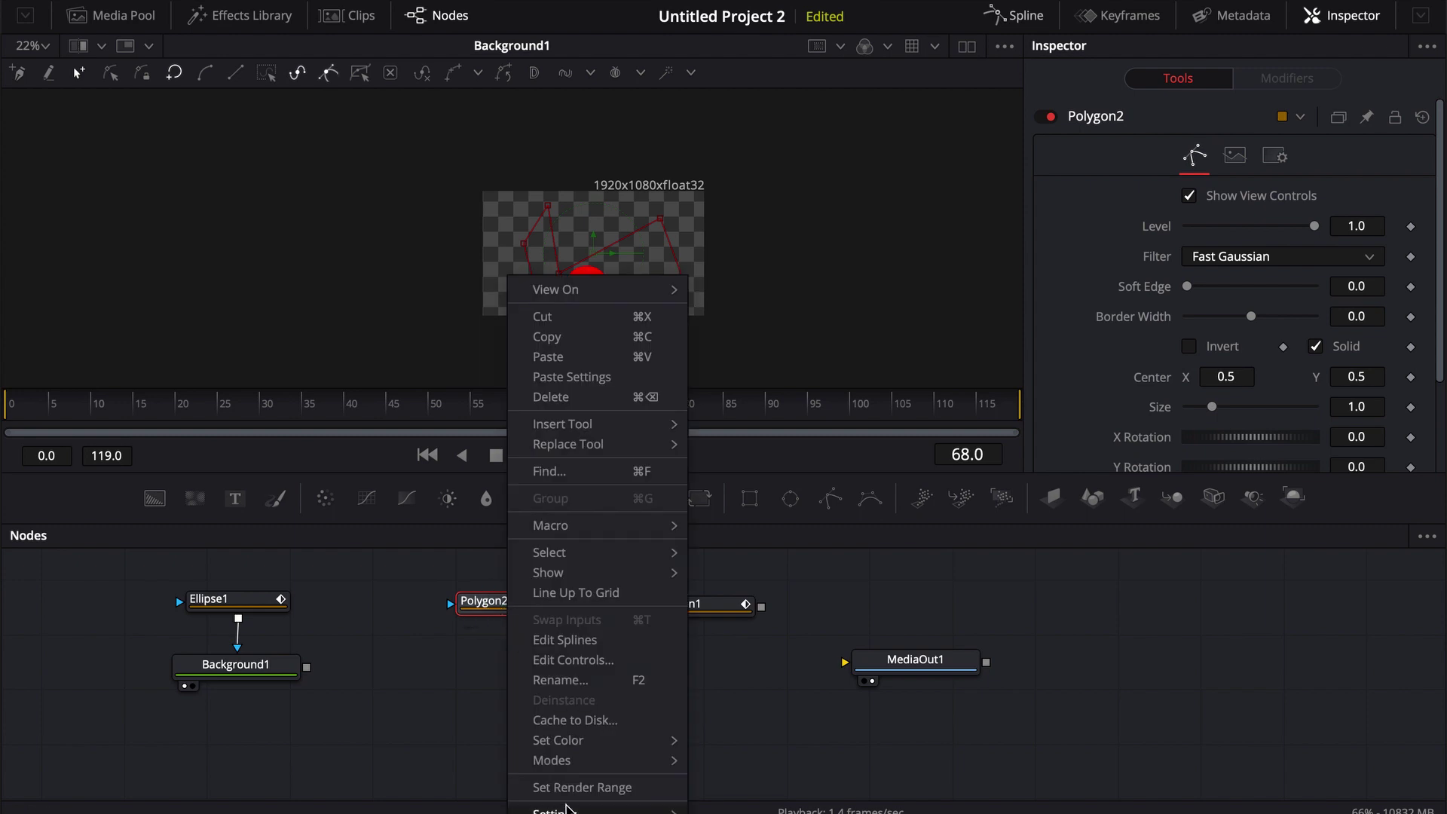
{"action": "mouse_move", "coordinate": [573, 809]}
{"action": "left_click", "coordinate": [737, 748]}
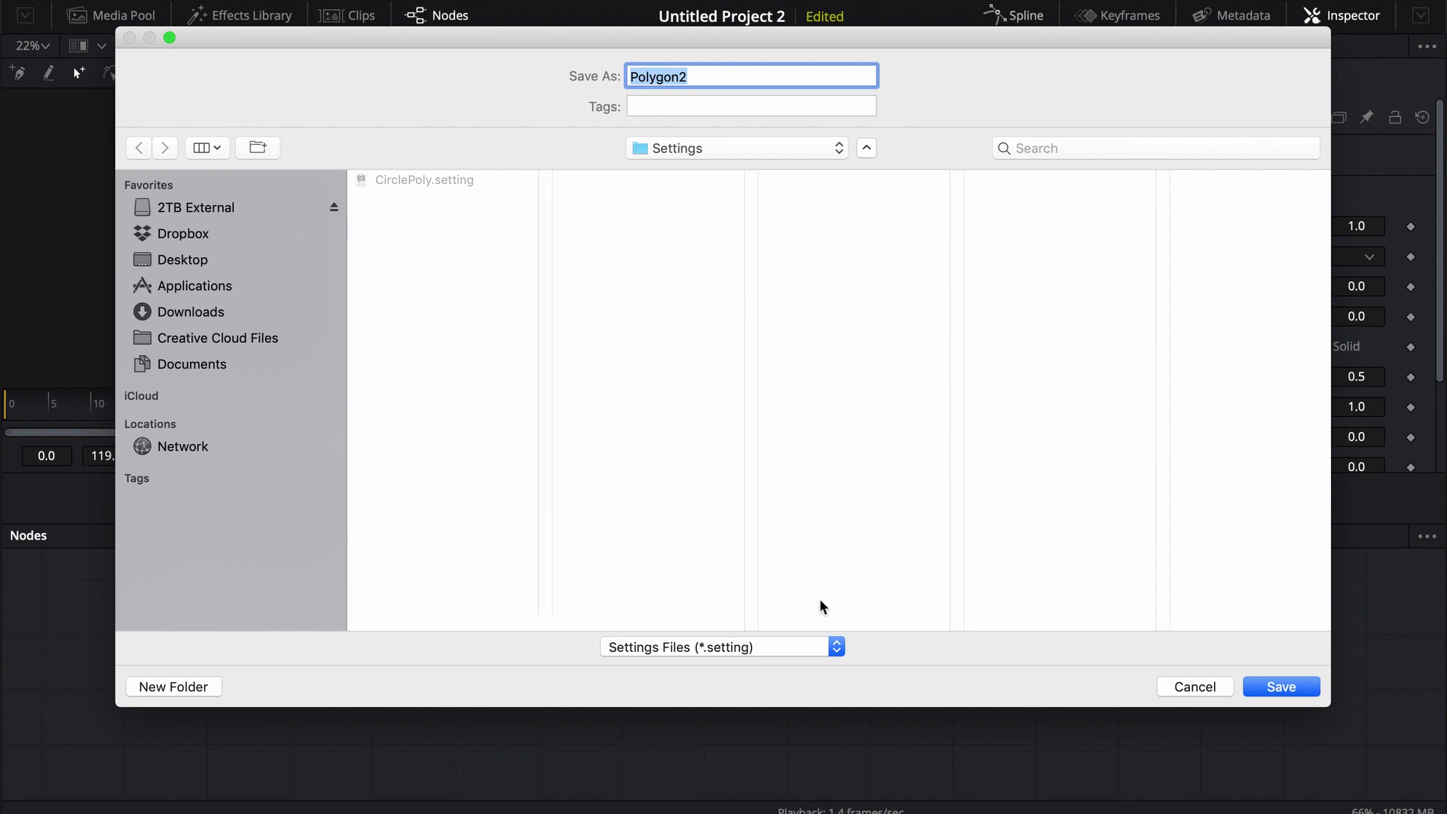
{"action": "left_click", "coordinate": [1250, 687]}
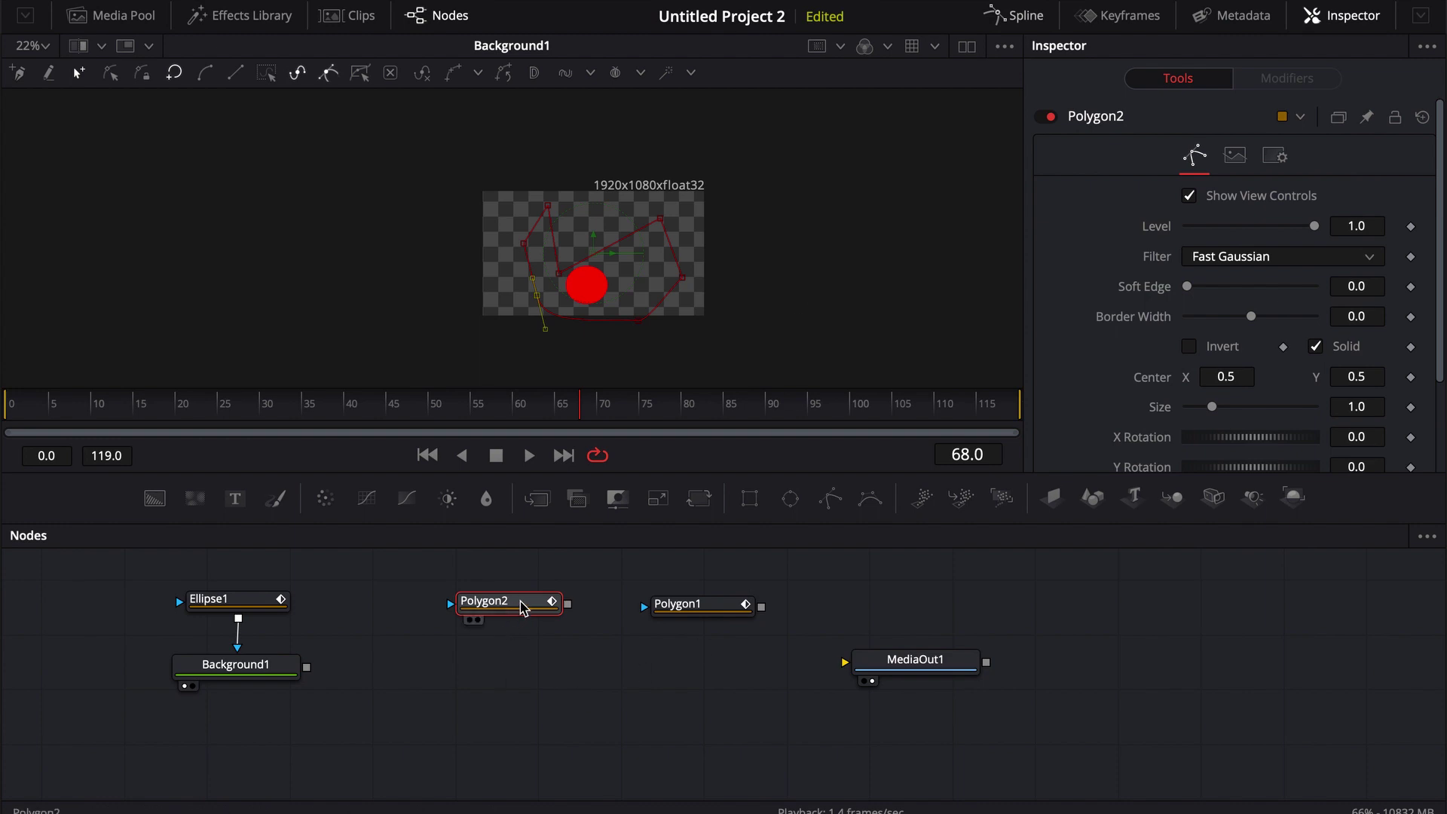
{"action": "left_click", "coordinate": [571, 683]}
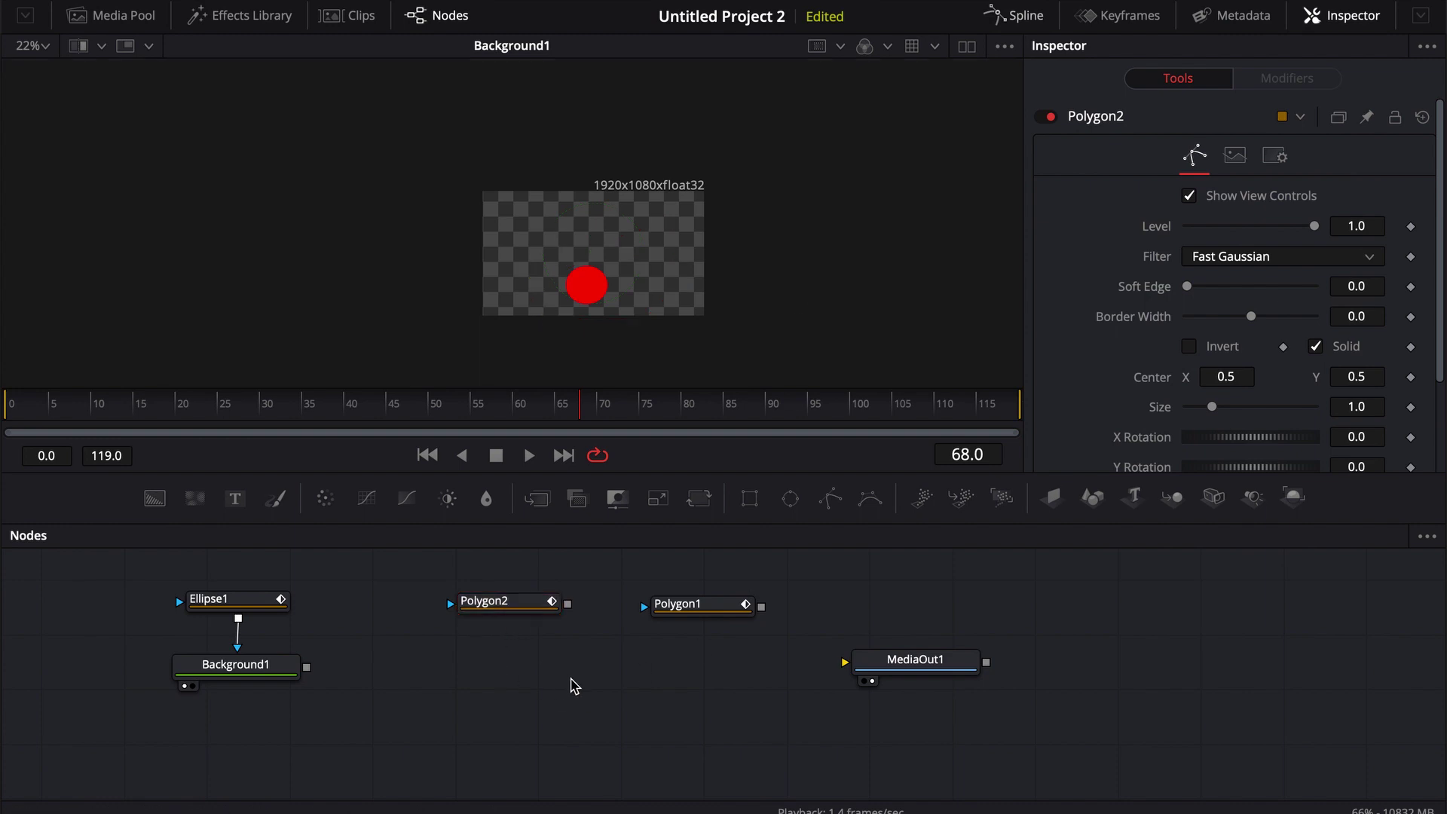